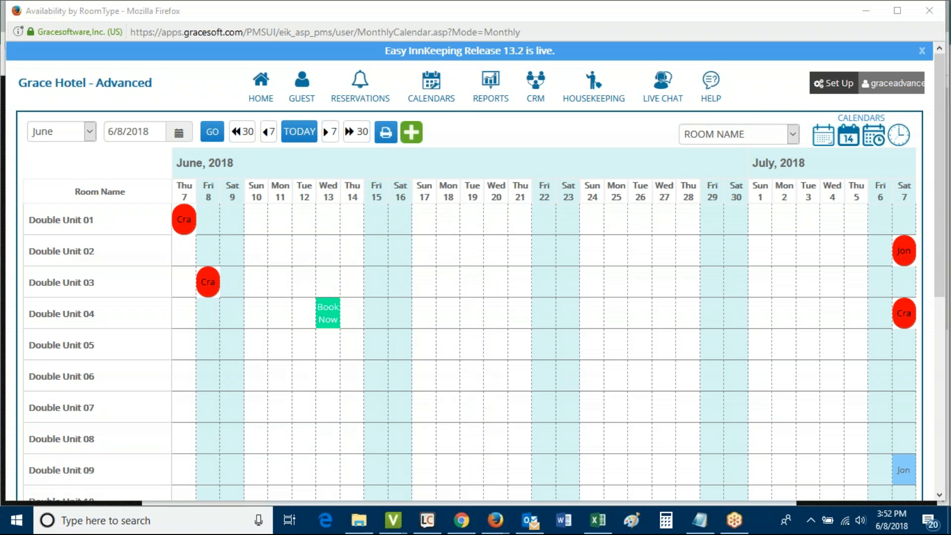
Leave the availability calendar for the Group Booking list under Reservations
click(365, 89)
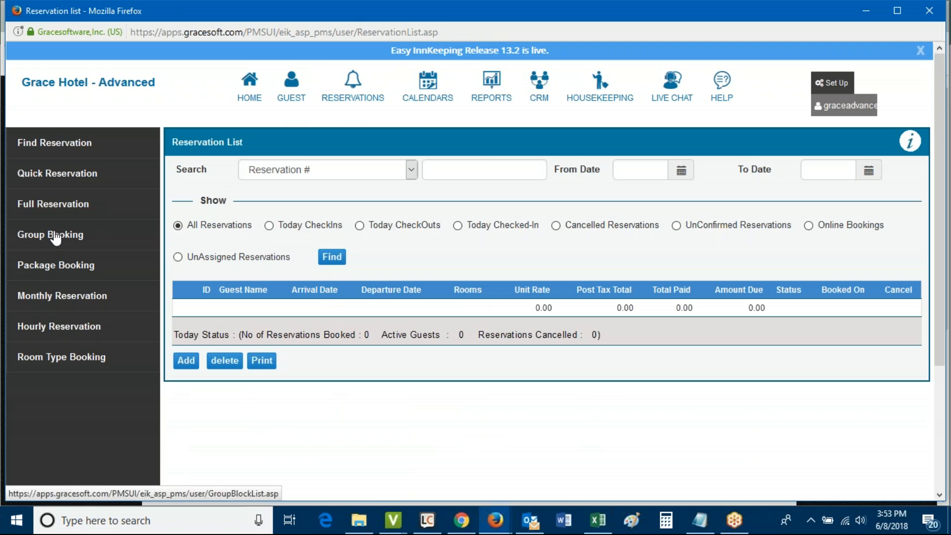
click(56, 237)
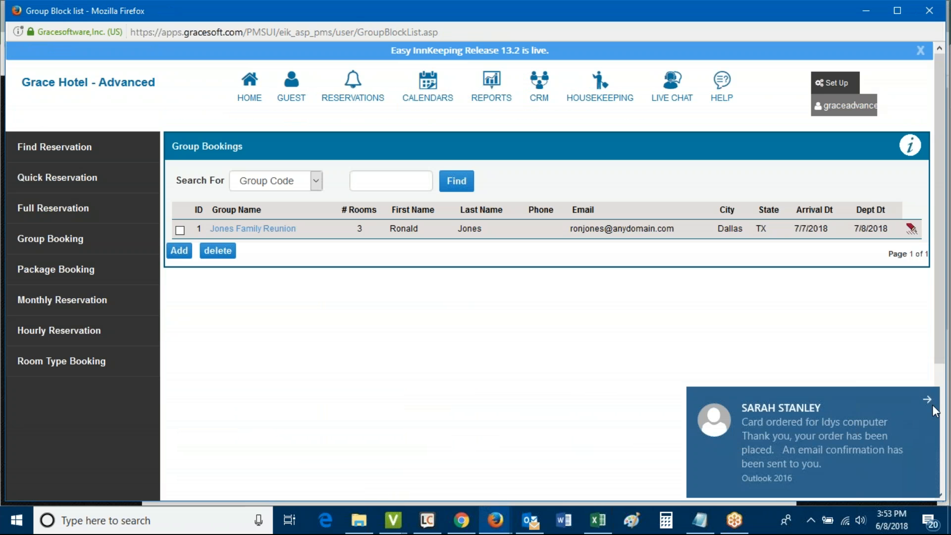
Dismiss the mail notification and start a blank group booking with group code 2
click(928, 398)
click(472, 396)
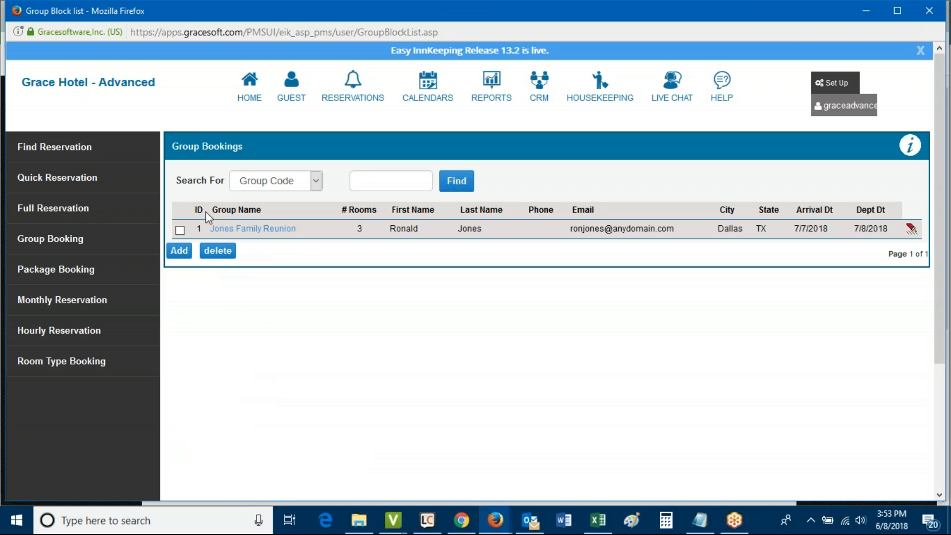
drag(213, 208, 266, 219)
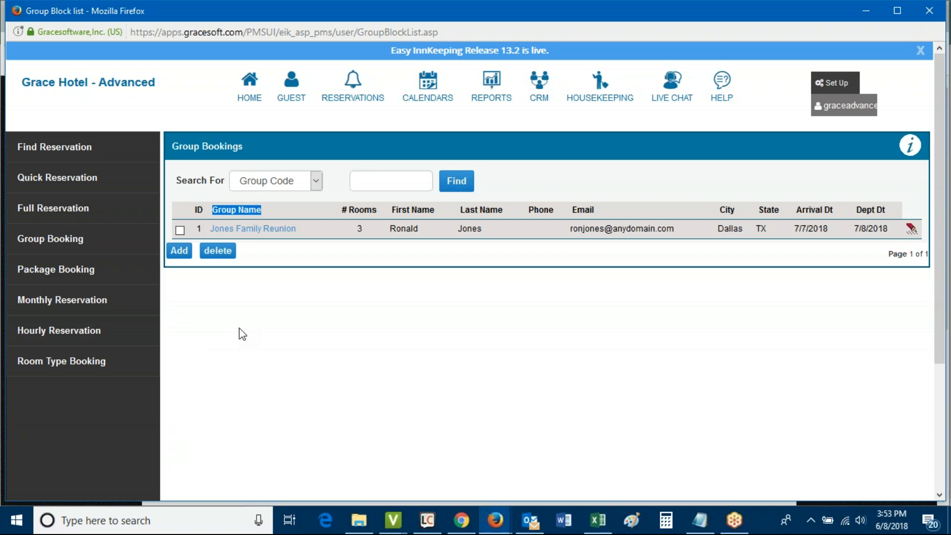
click(179, 251)
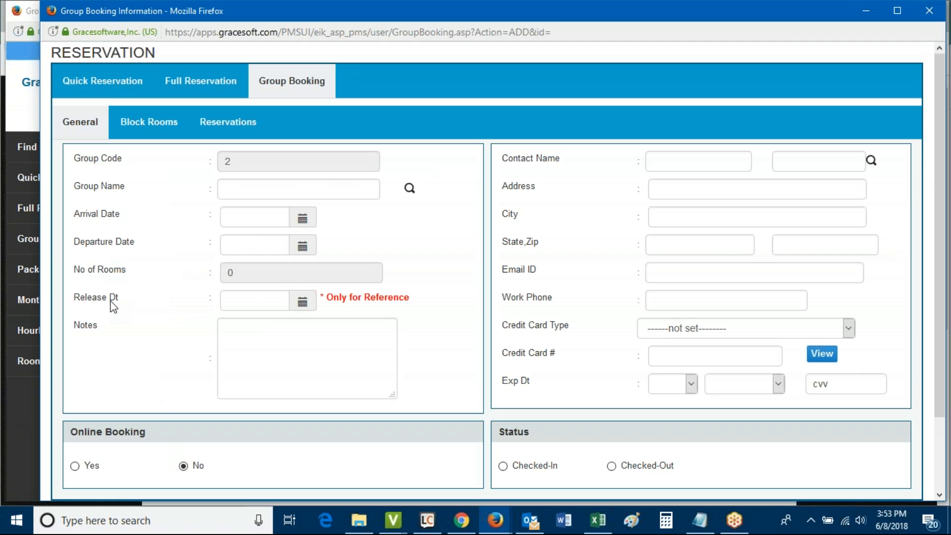
Name the group Smith Wedding, arriving June 12, 2018 and departing June 13, 2018
click(237, 189)
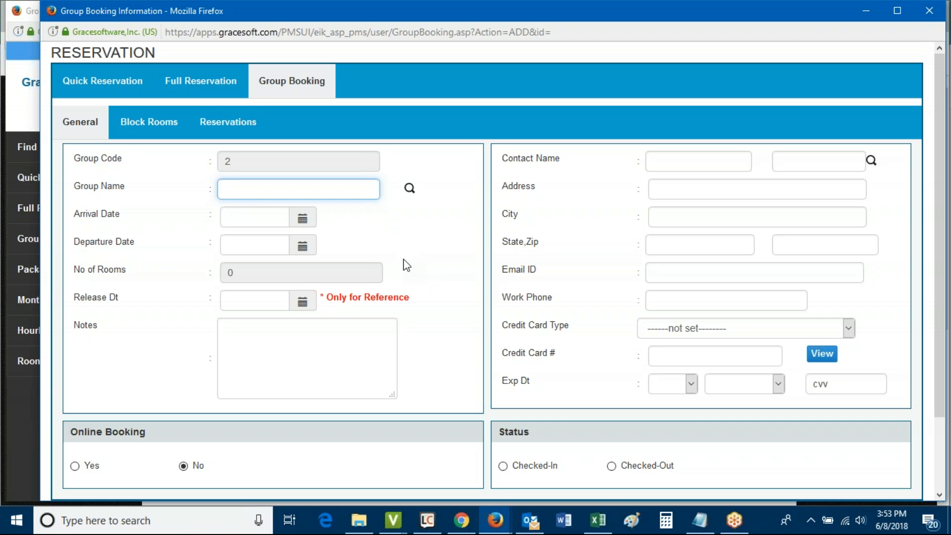
text(S)
key(Down)
key(Tab)
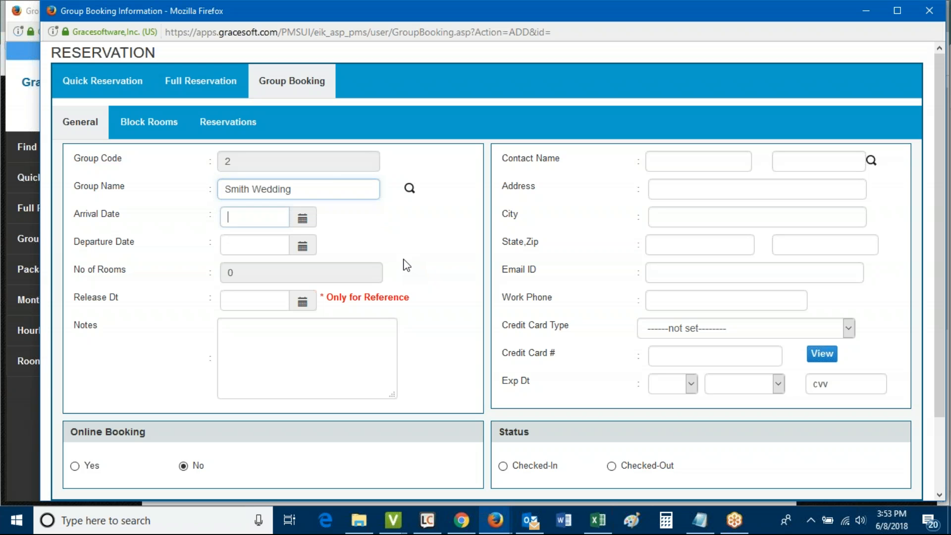
click(303, 220)
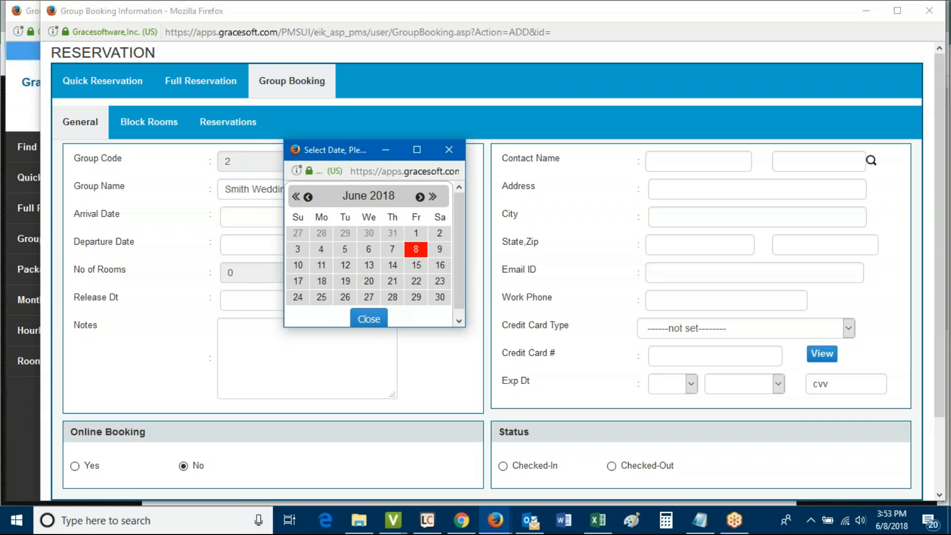
click(347, 263)
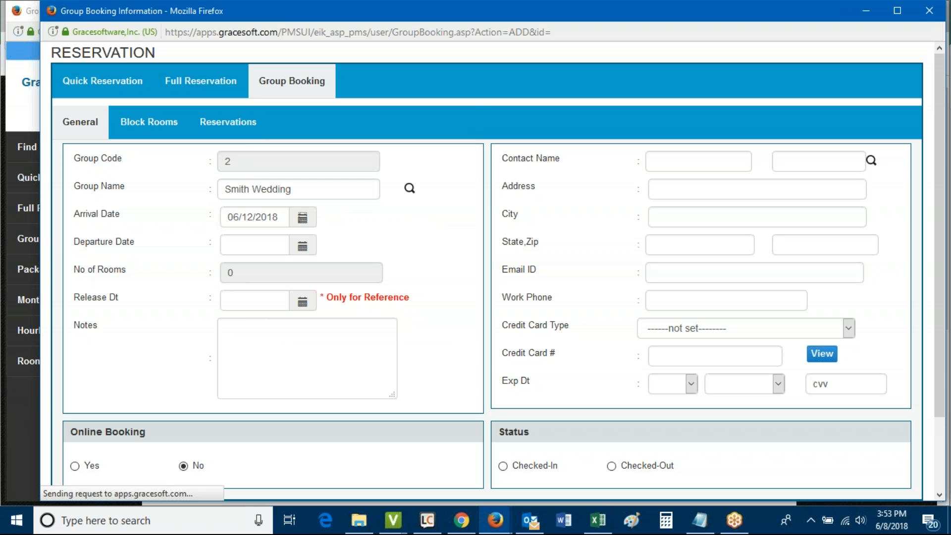
click(304, 247)
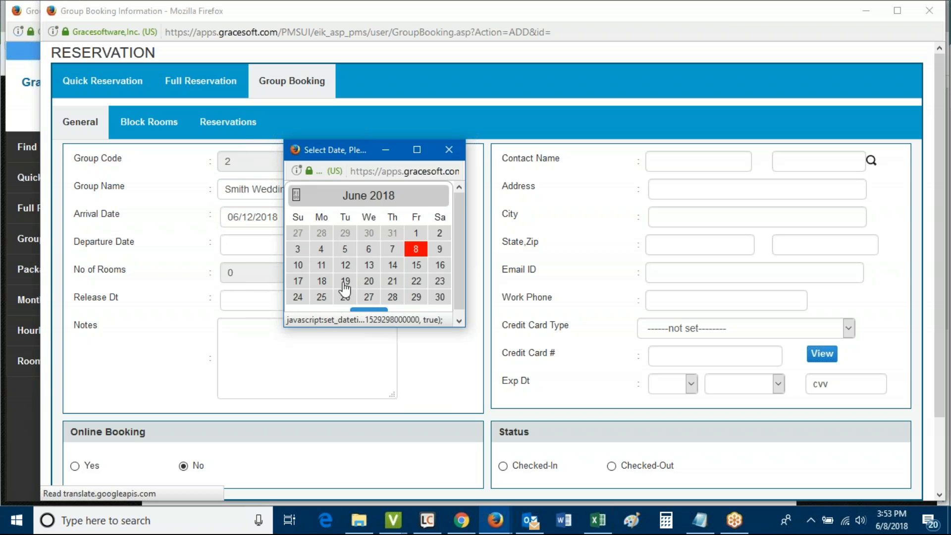
click(369, 267)
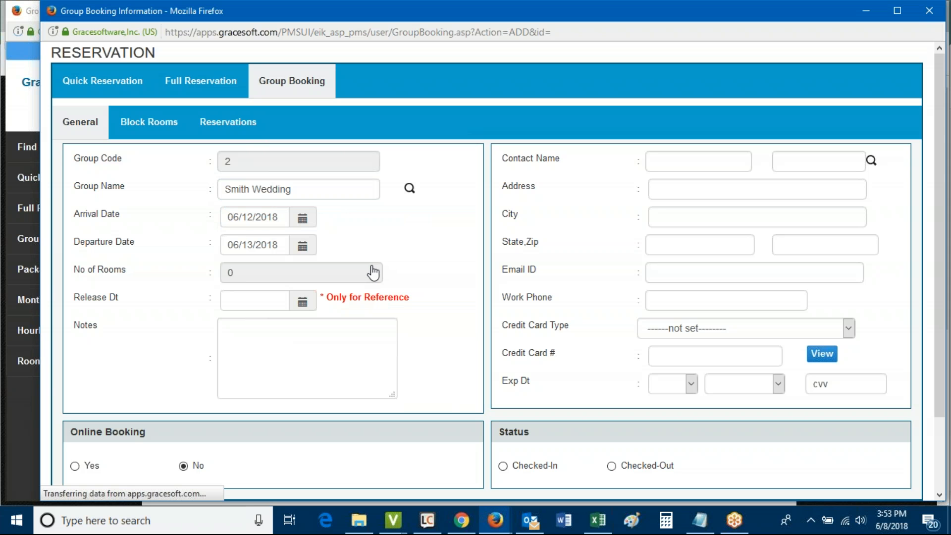
Review the number-of-rooms and reference-only release date fields, then move into the group notes
click(241, 273)
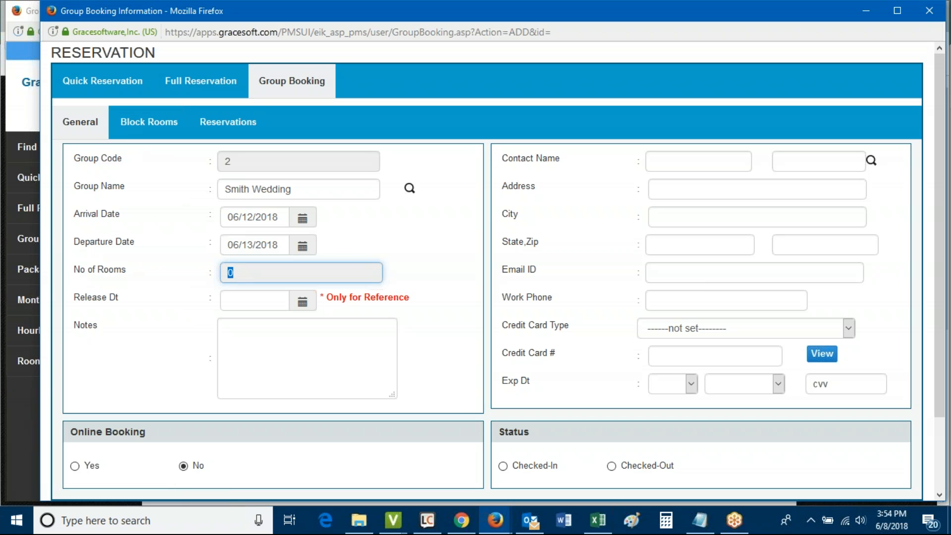
click(242, 273)
drag(72, 297, 152, 305)
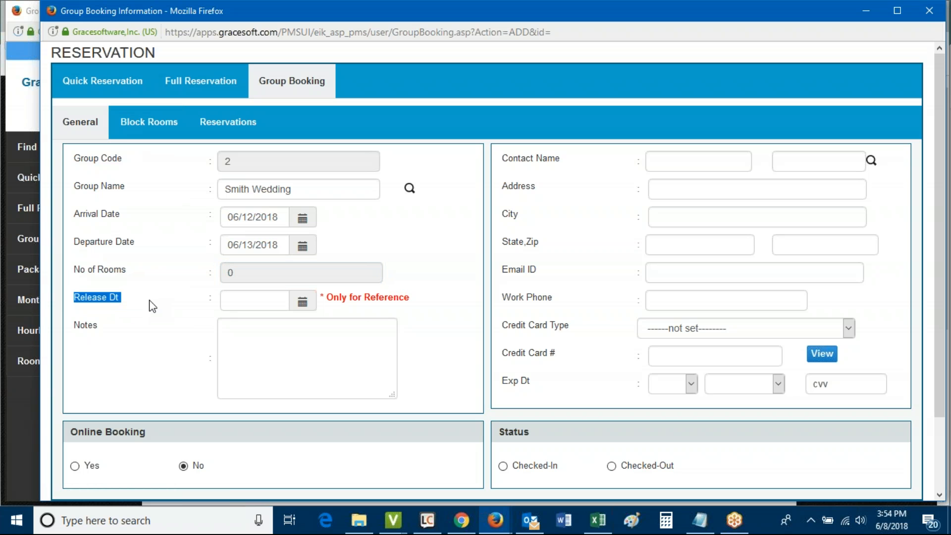
click(248, 299)
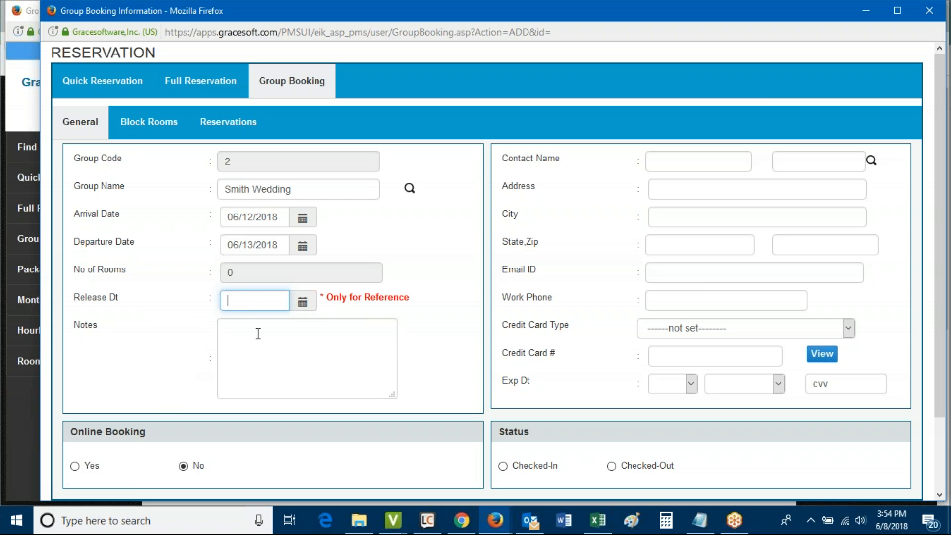
drag(75, 327, 121, 327)
click(276, 339)
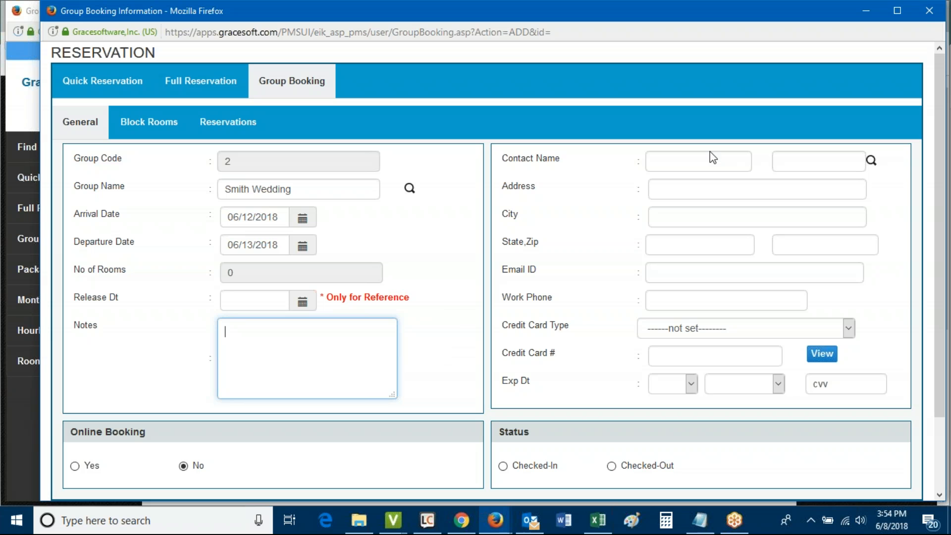
Pick the matching existing Houston guest as the group contact, auto-filling address and e-mail
click(697, 159)
text(sa)
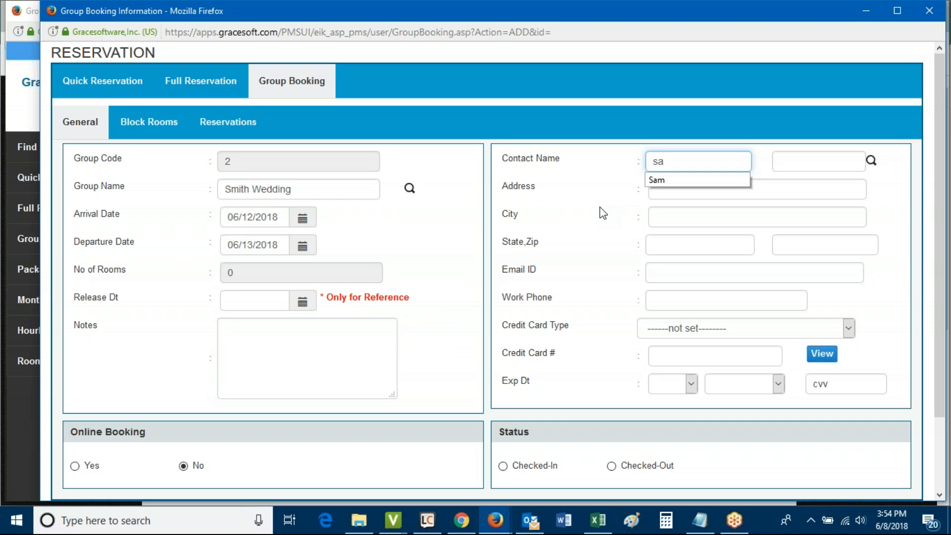
key(Down)
key(Tab)
text(s)
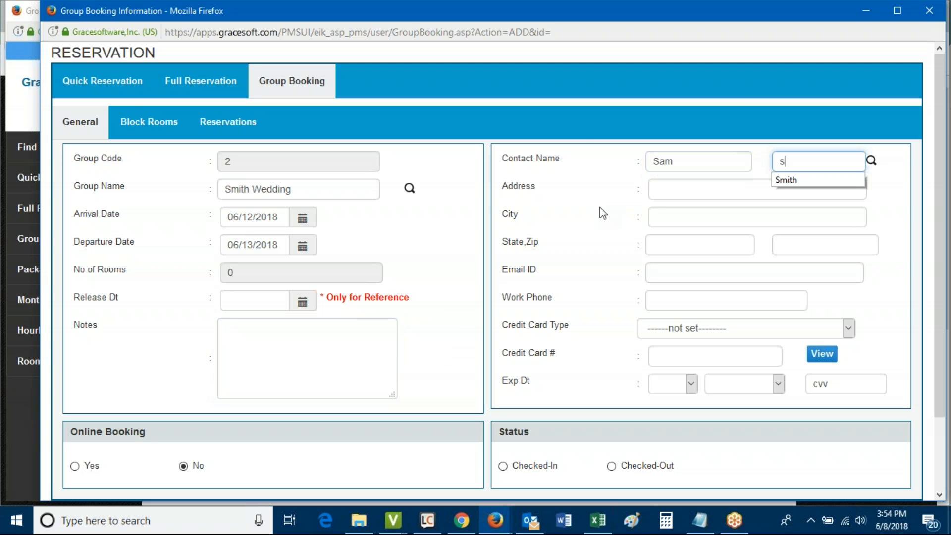
key(Down)
key(Tab)
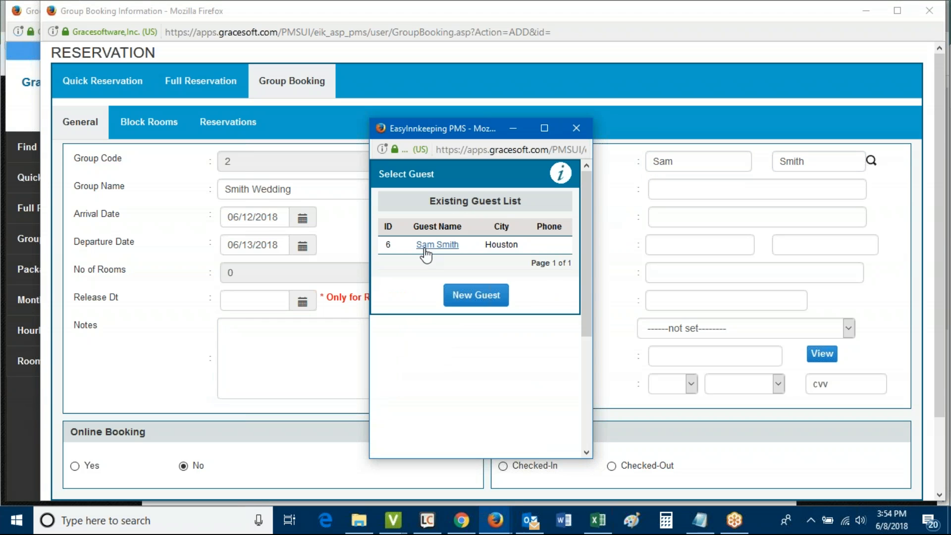
click(433, 245)
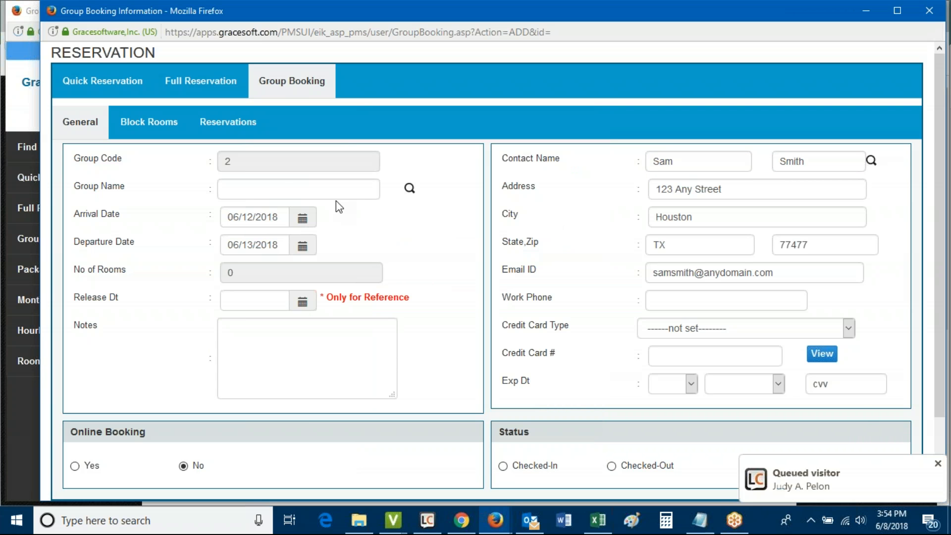
Dismiss the visitor notification and restore Smith Wedding as the group name
click(937, 463)
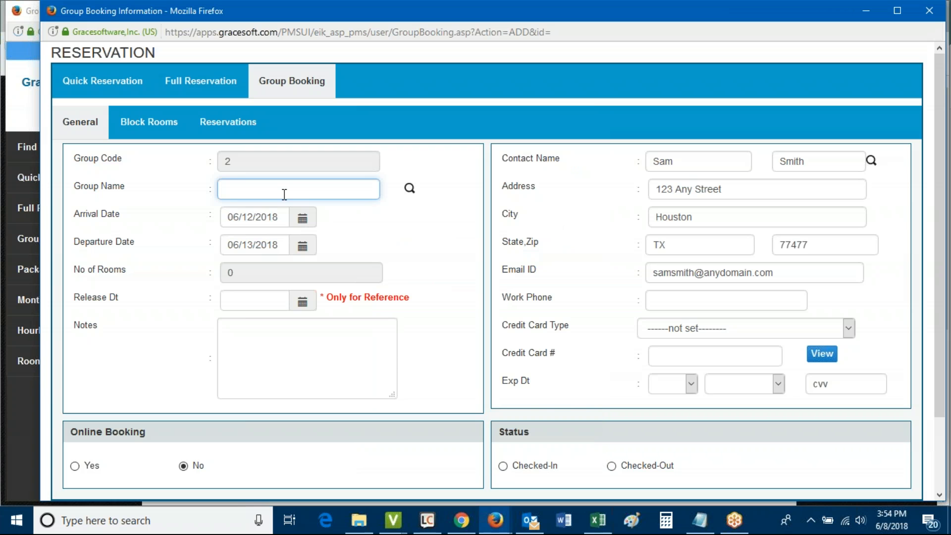
text(S)
key(Down)
key(Tab)
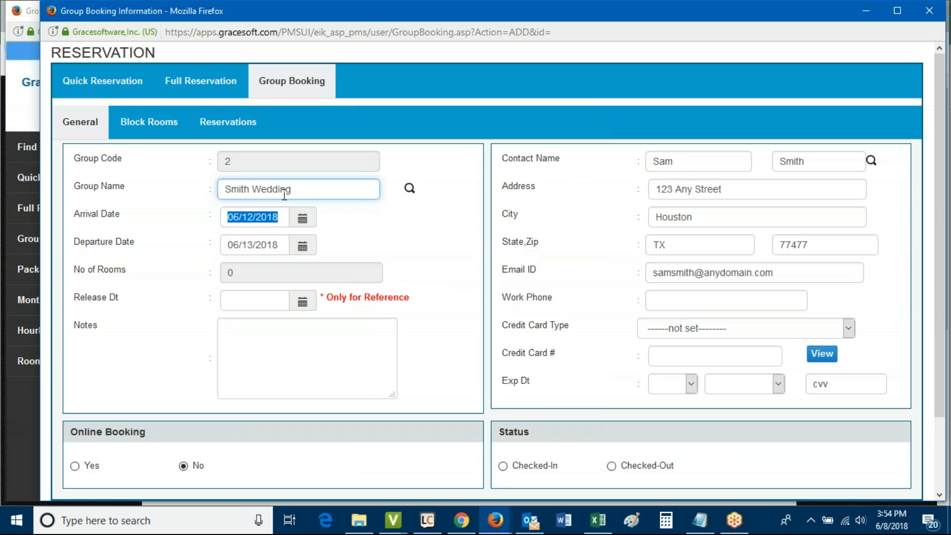
click(449, 268)
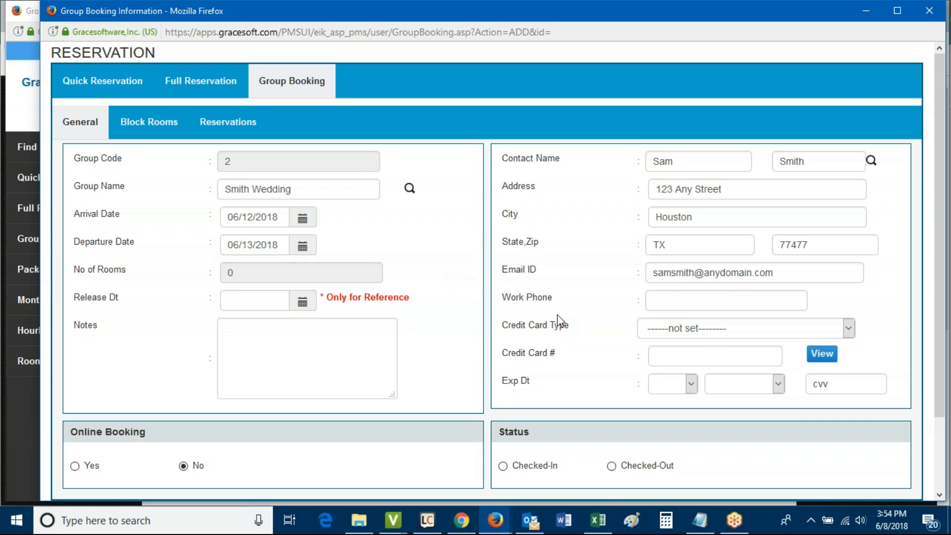
Set the payment type to Cash Payment and enable Online Booking
click(691, 329)
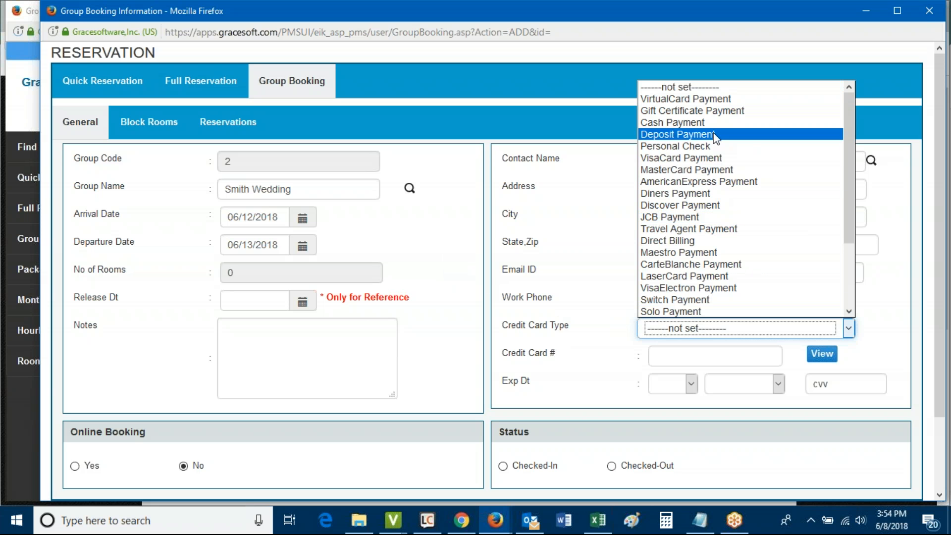
click(710, 123)
scroll(574, 270, down, 3)
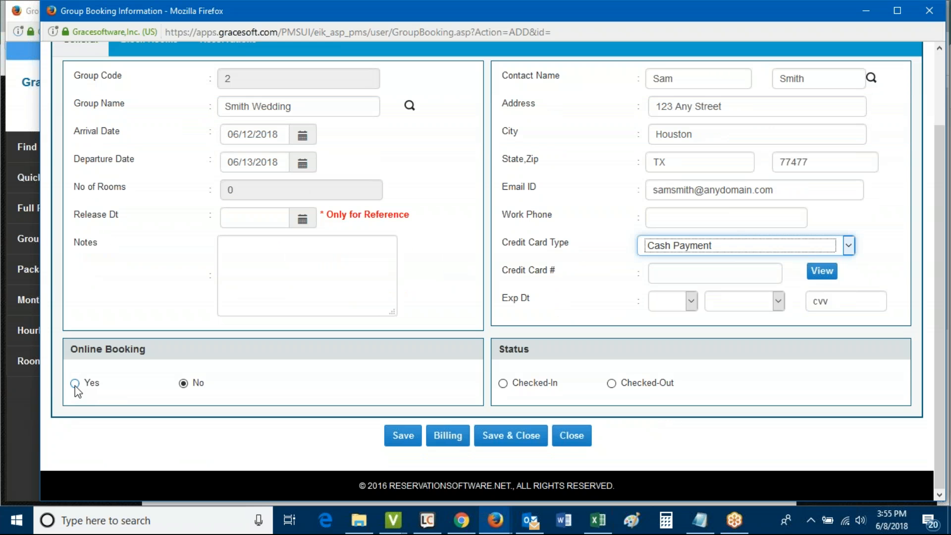
click(75, 385)
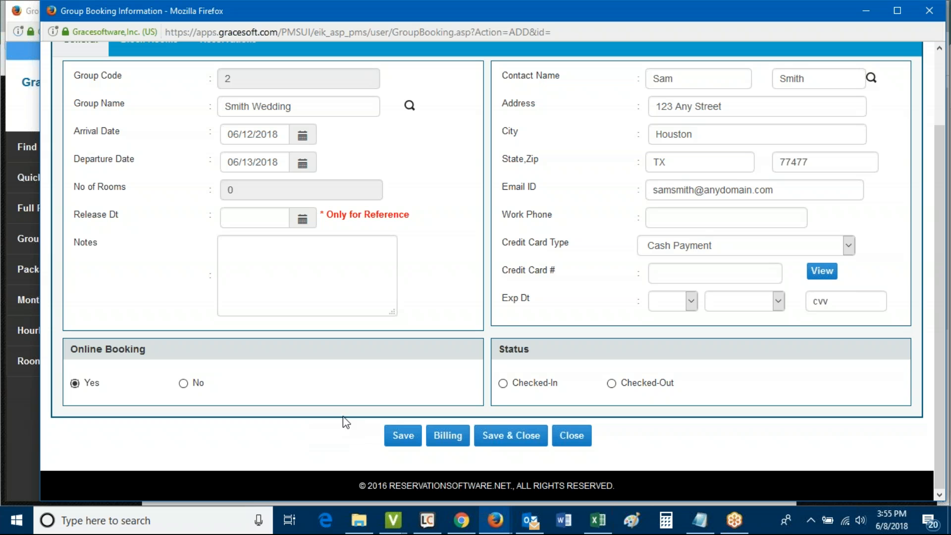
Save the Smith Wedding group booking and review the saved form
click(402, 436)
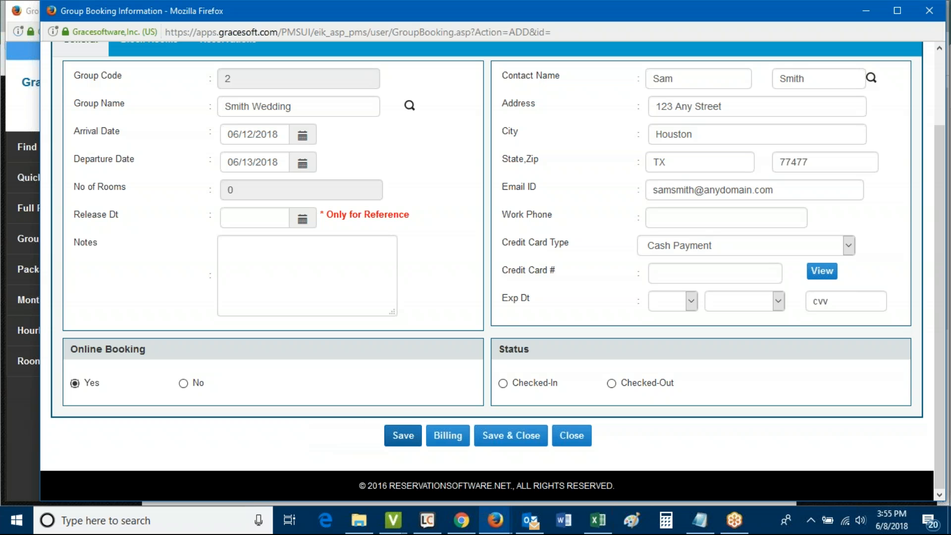
scroll(423, 388, up, 1)
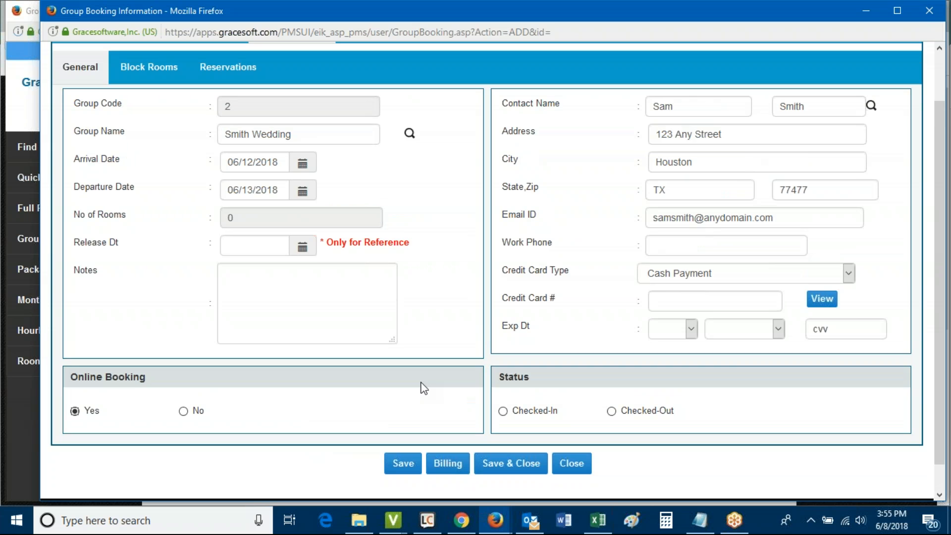
scroll(436, 357, up, 2)
scroll(453, 309, down, 1)
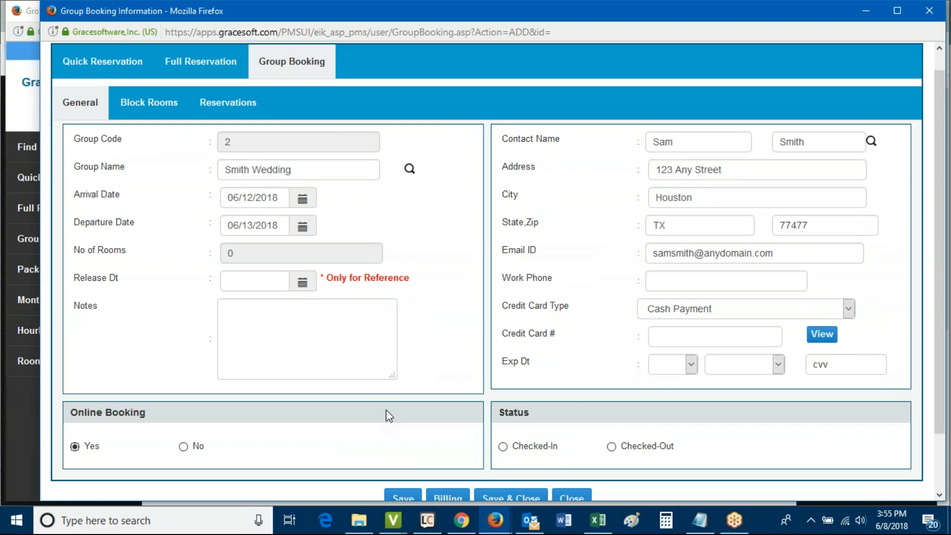
scroll(385, 411, down, 1)
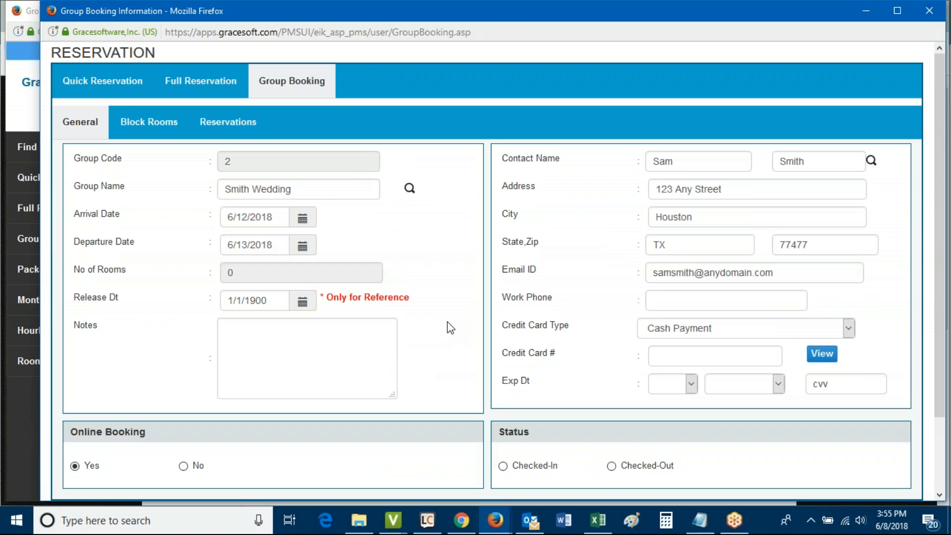
scroll(447, 297, down, 3)
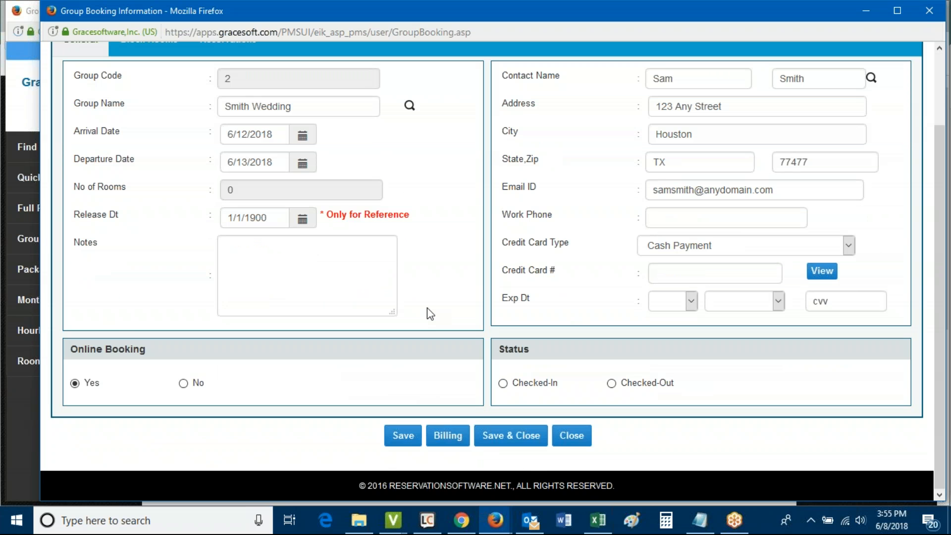
scroll(427, 308, up, 3)
In Block Rooms, select Double Units 01, 03, 05 and 08
click(139, 124)
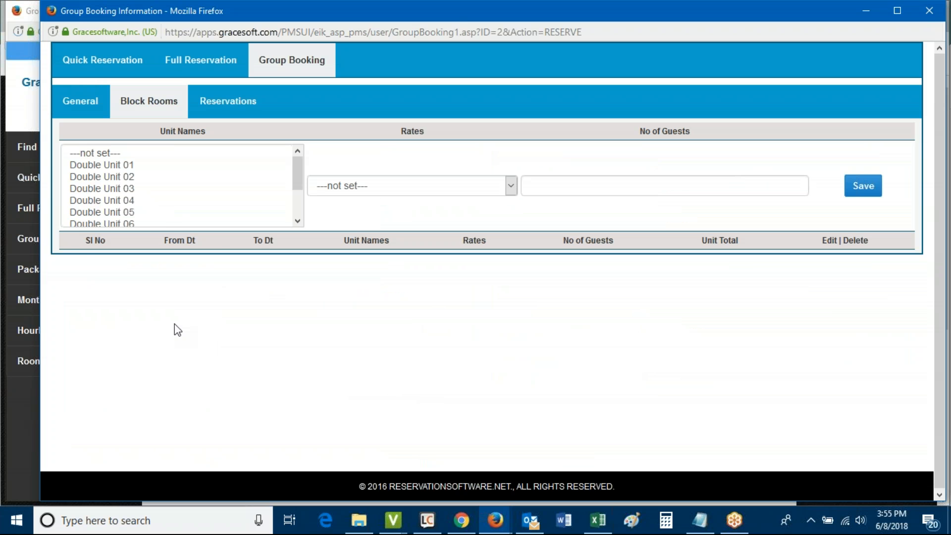
scroll(297, 198, down, 1)
drag(297, 198, 296, 166)
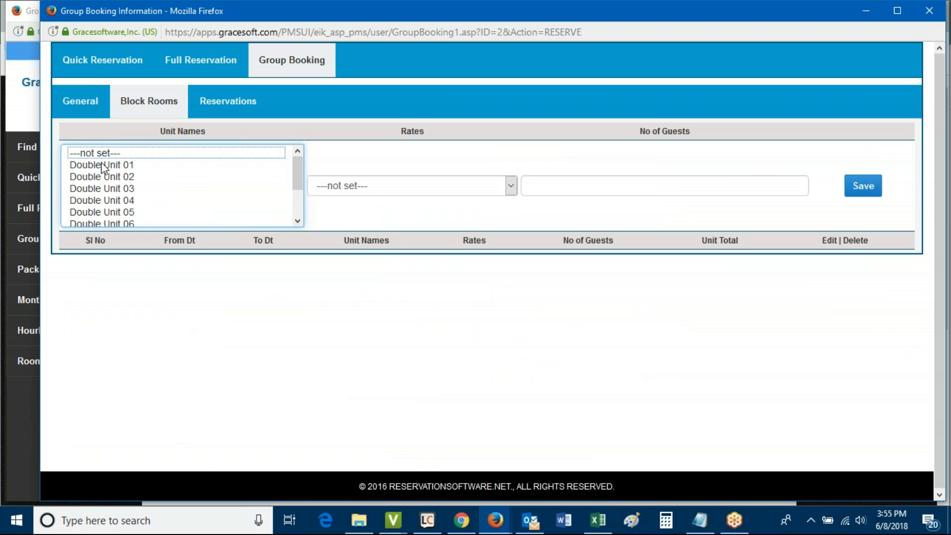
click(121, 166)
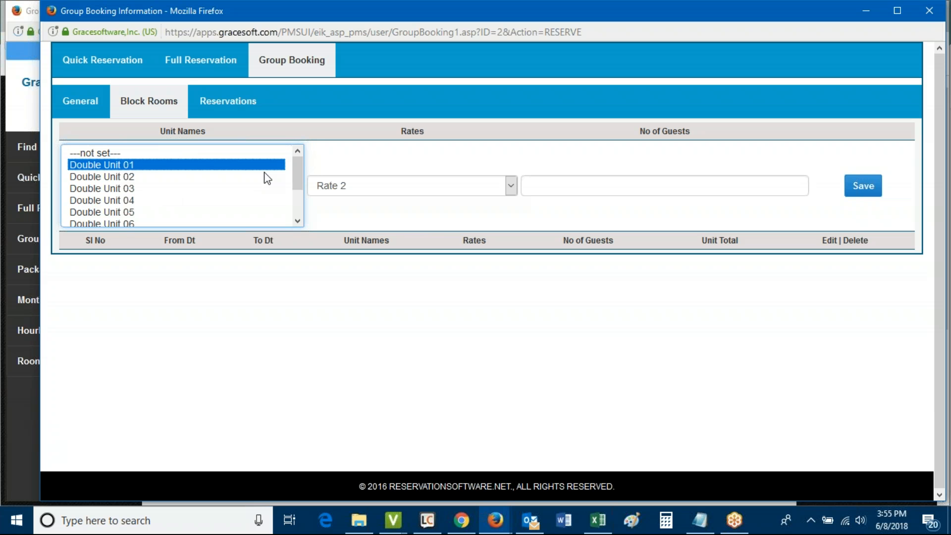
drag(298, 169, 295, 206)
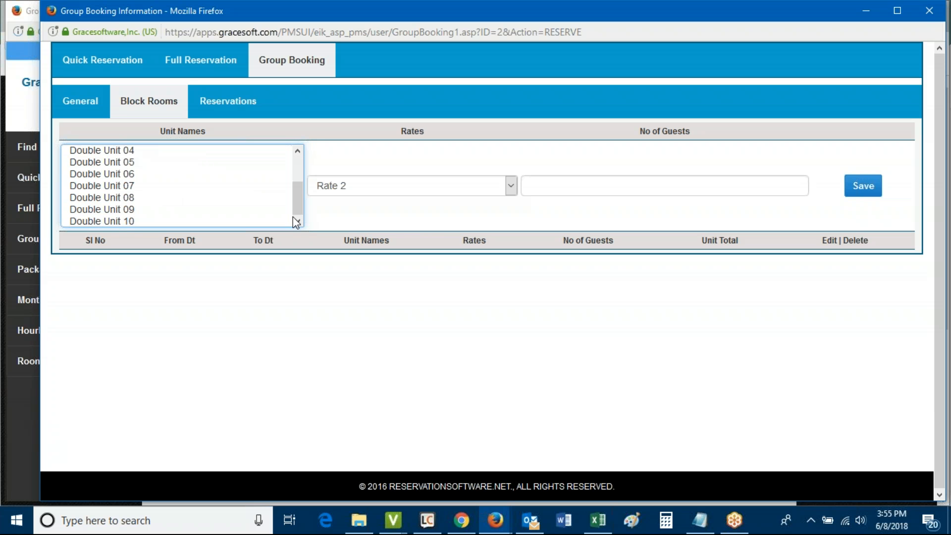
shift+click(118, 222)
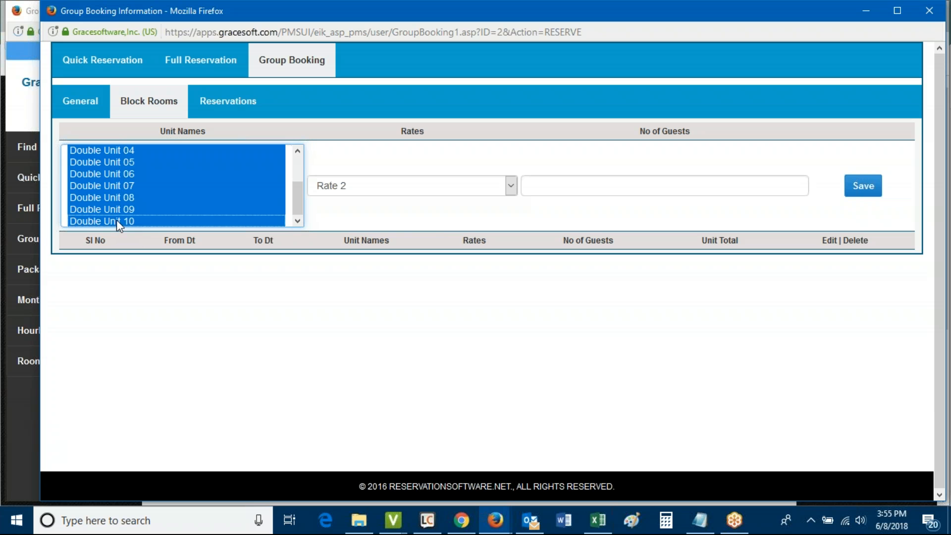
scroll(174, 197, up, 3)
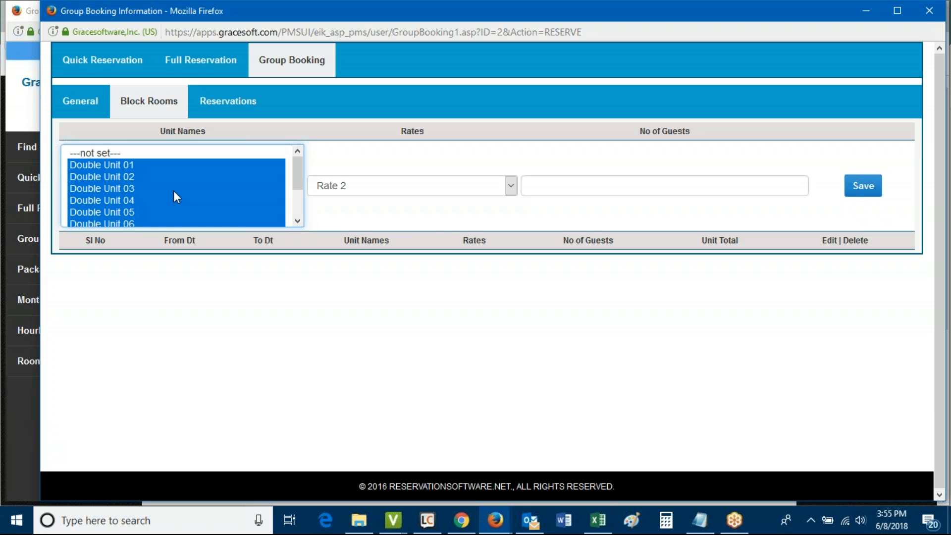
click(148, 165)
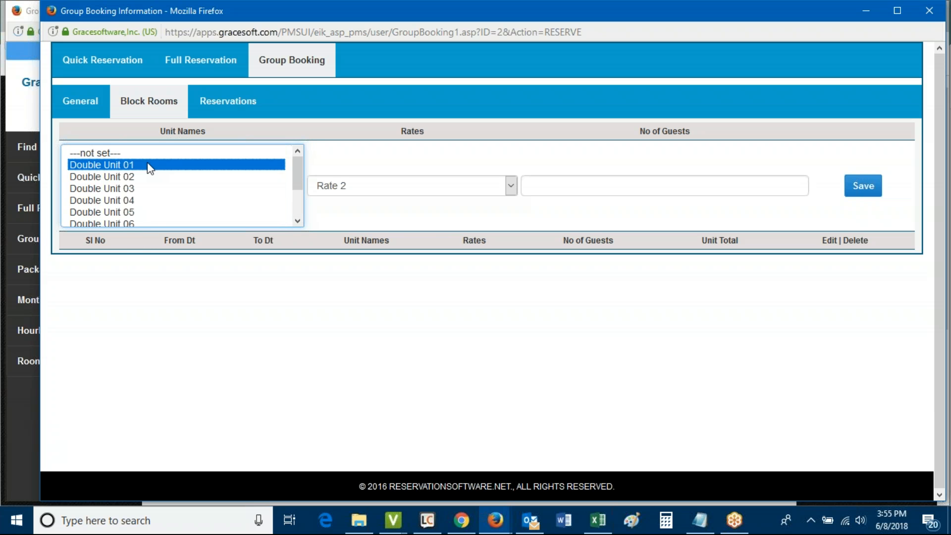
ctrl+click(125, 189)
ctrl+click(149, 212)
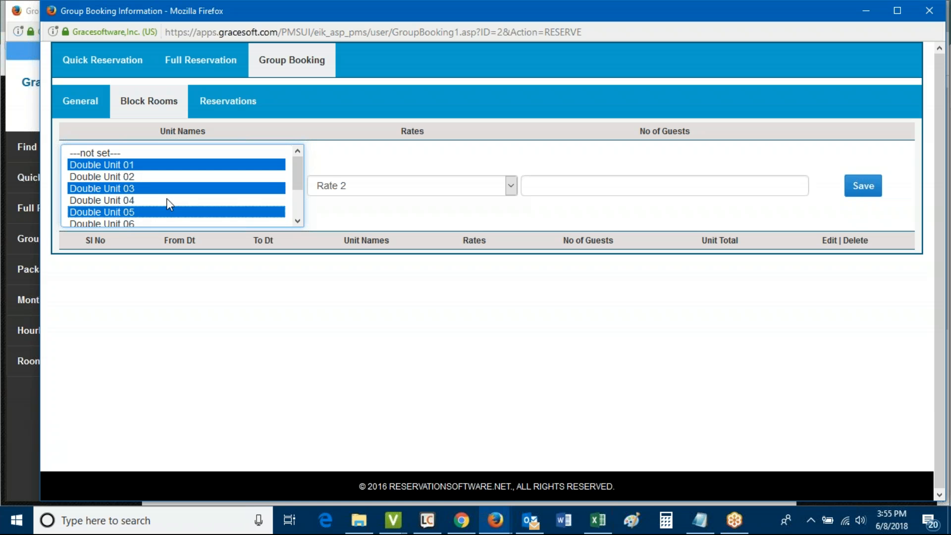
scroll(130, 199, down, 2)
ctrl+click(130, 198)
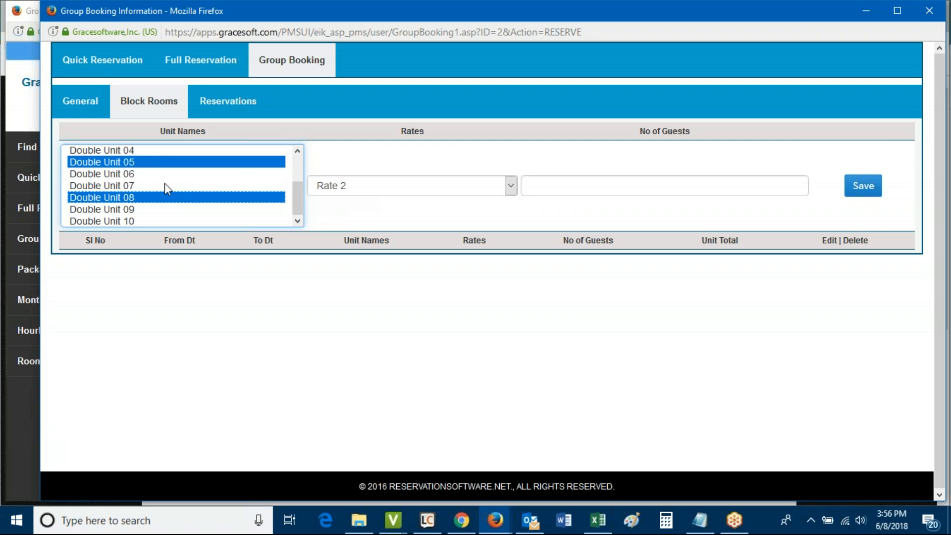
Apply the Group Rate with 2 guests and save the four blocked units
click(359, 189)
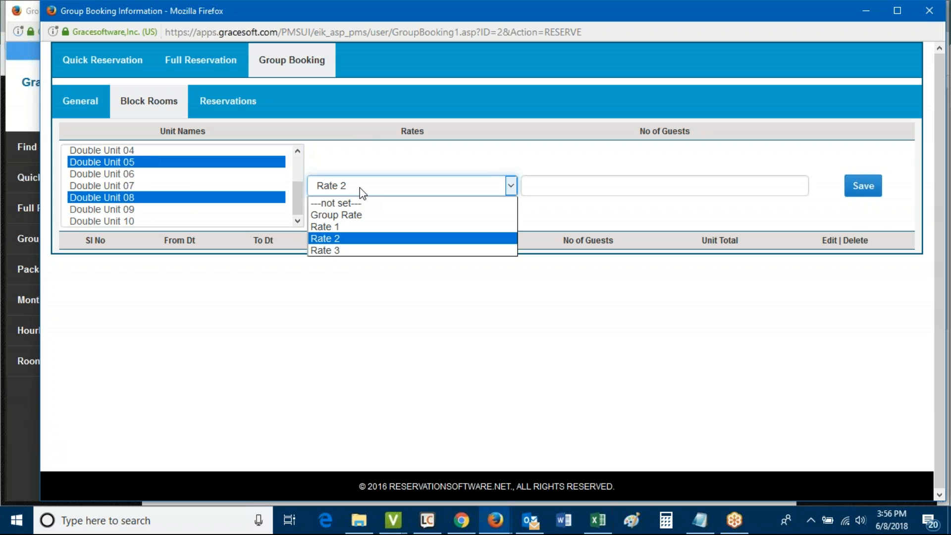
click(357, 215)
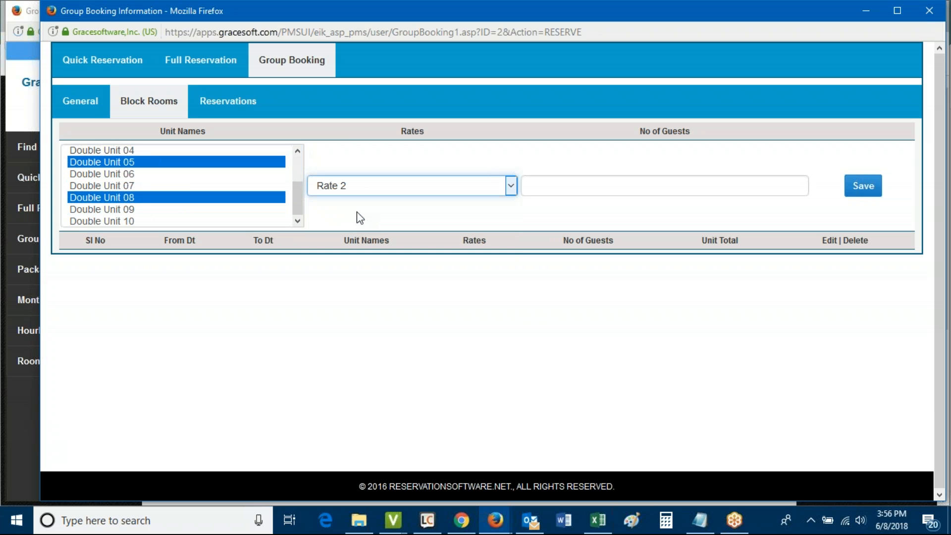
click(547, 186)
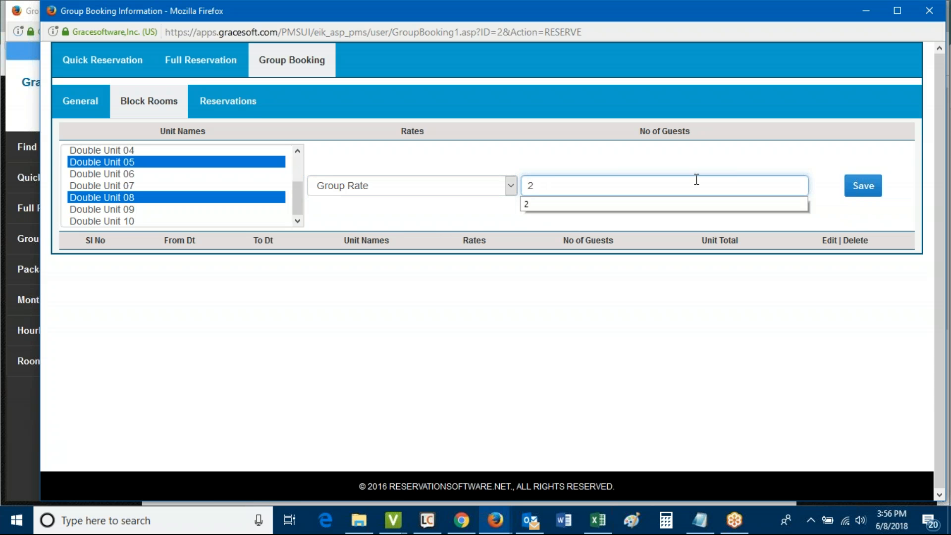
click(864, 186)
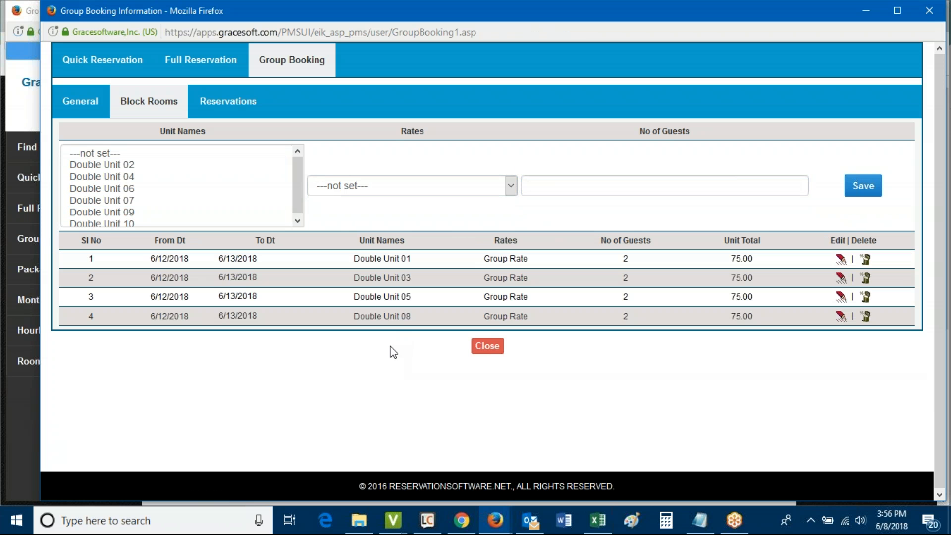
Close the group window and reopen Smith Wedding from Double Unit 03's June 12 calendar block
click(483, 348)
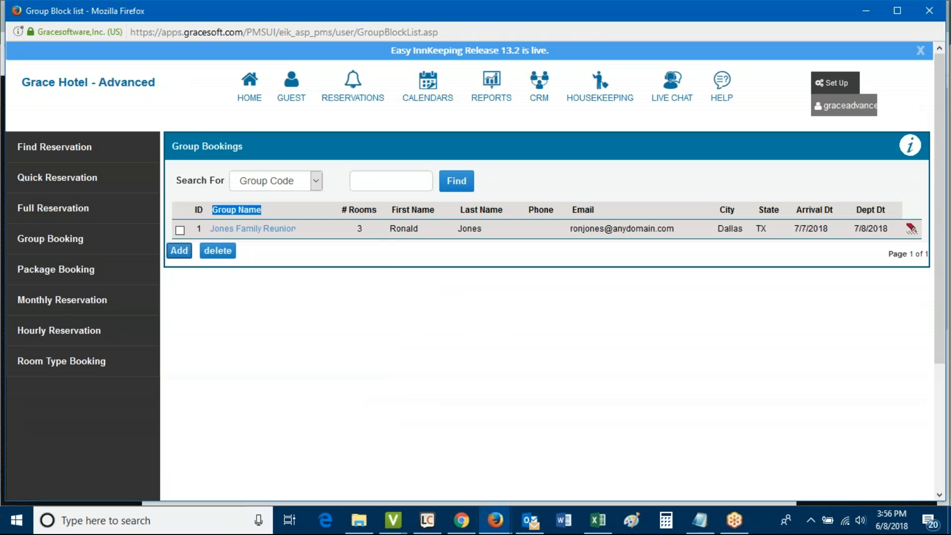
click(427, 87)
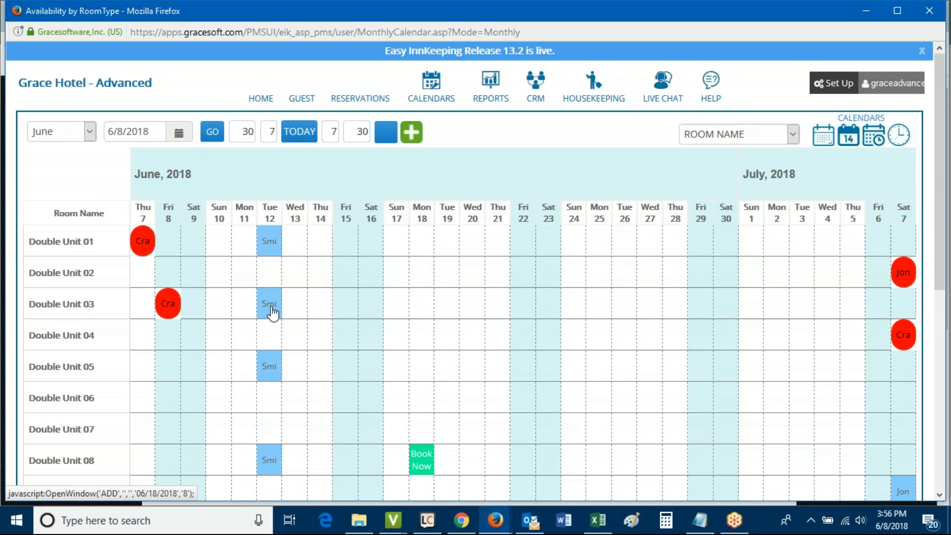
click(305, 216)
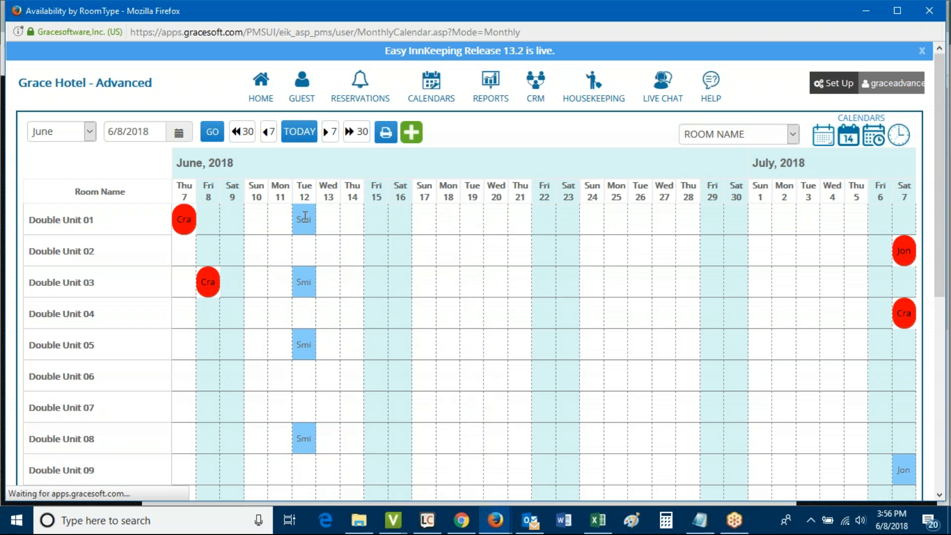
click(305, 218)
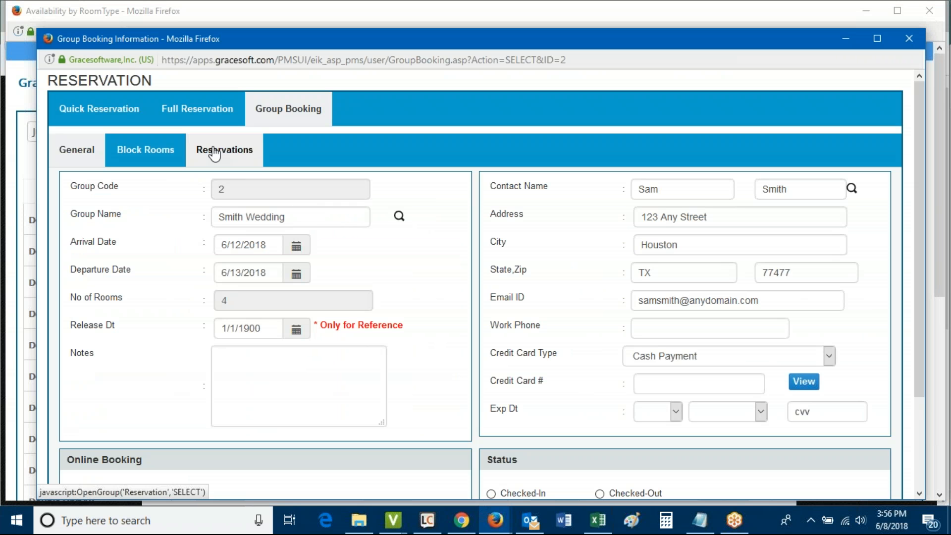
Add and save a Smith Wedding reservation in Double Unit 01 for June 12, 2 guests, 75.00 cash
click(217, 154)
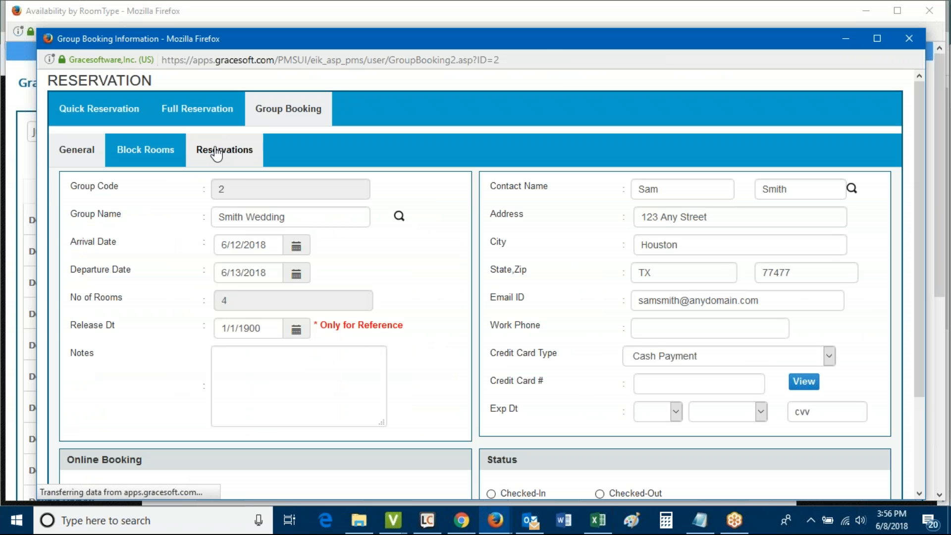
click(235, 138)
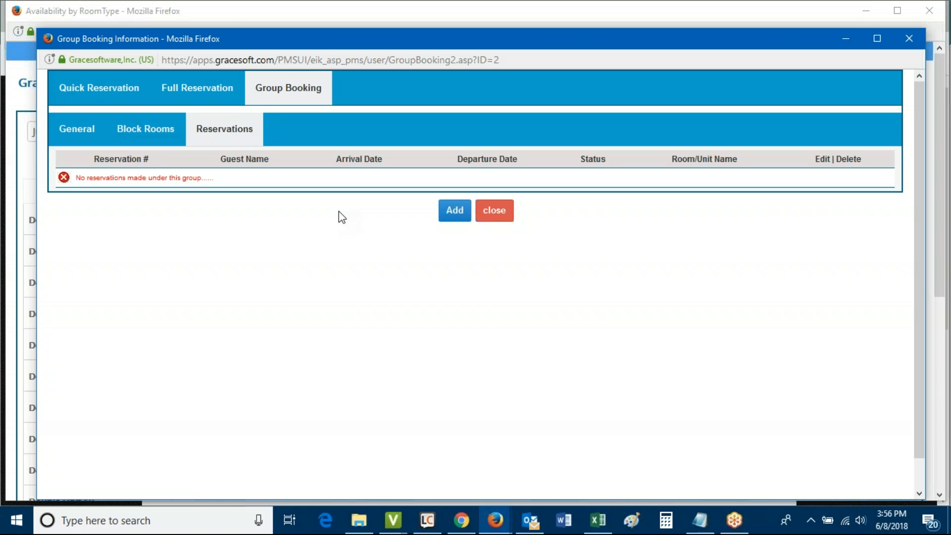
click(452, 213)
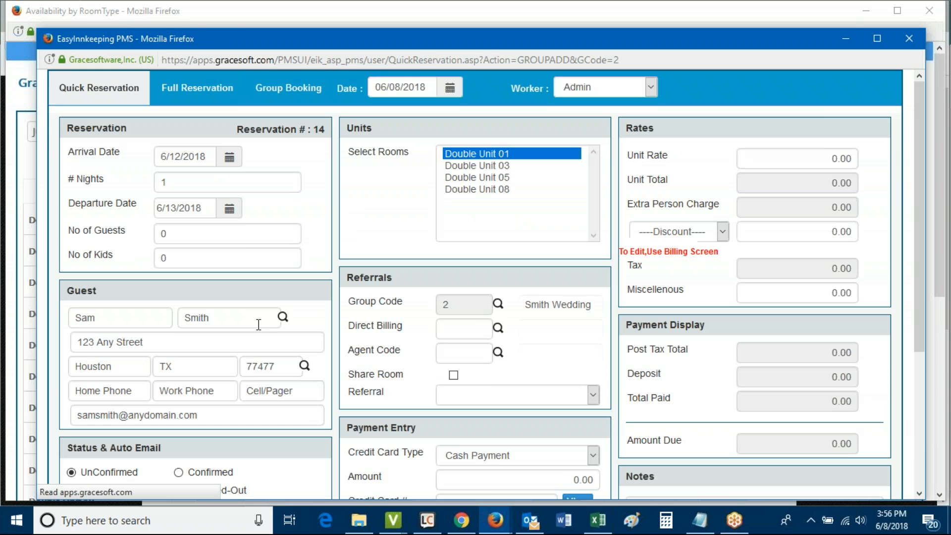
double_click(102, 317)
double_click(263, 318)
scroll(356, 289, down, 3)
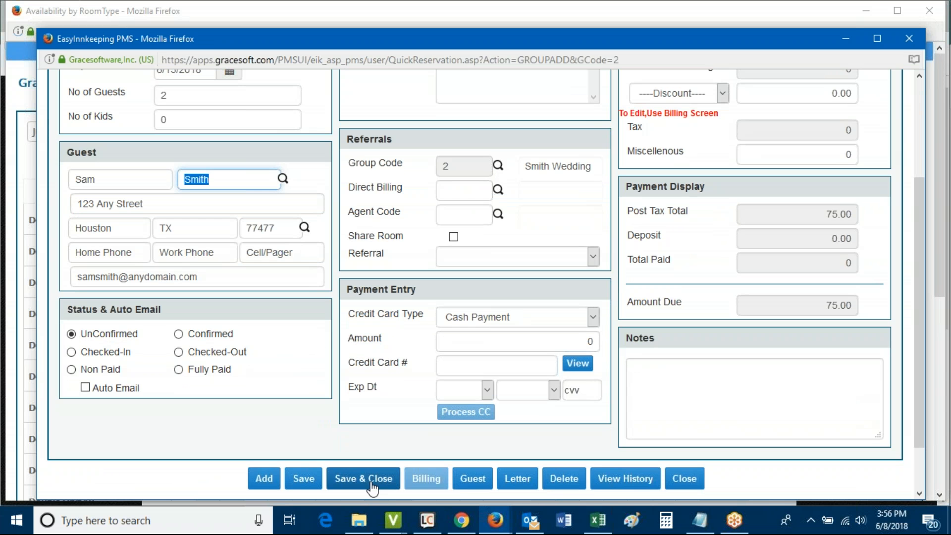
click(360, 479)
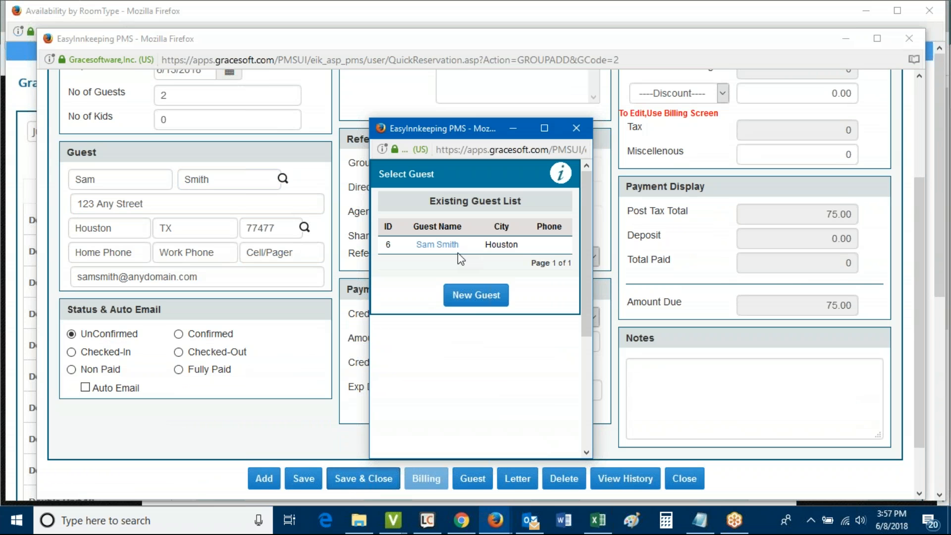
click(577, 128)
click(364, 478)
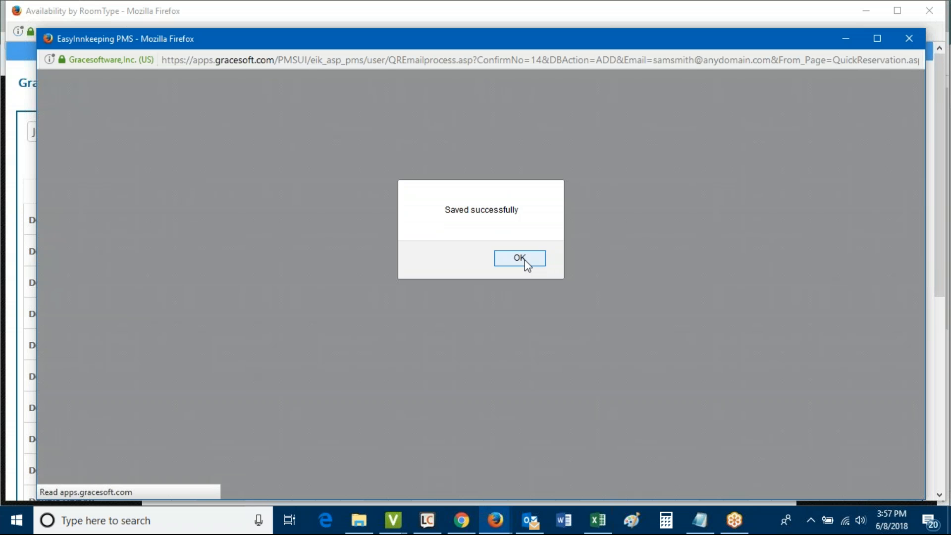
click(525, 261)
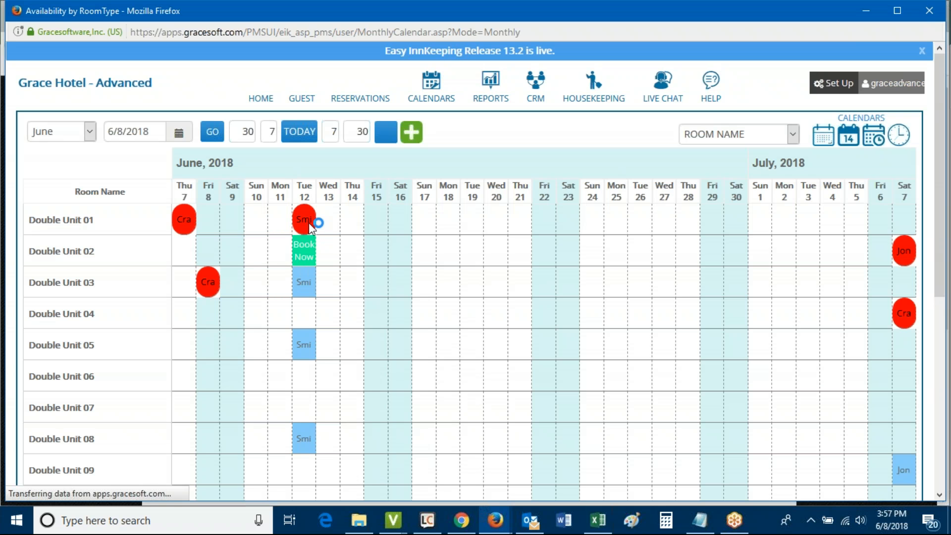
Switch over to the online booking page window
mouse_move(305, 220)
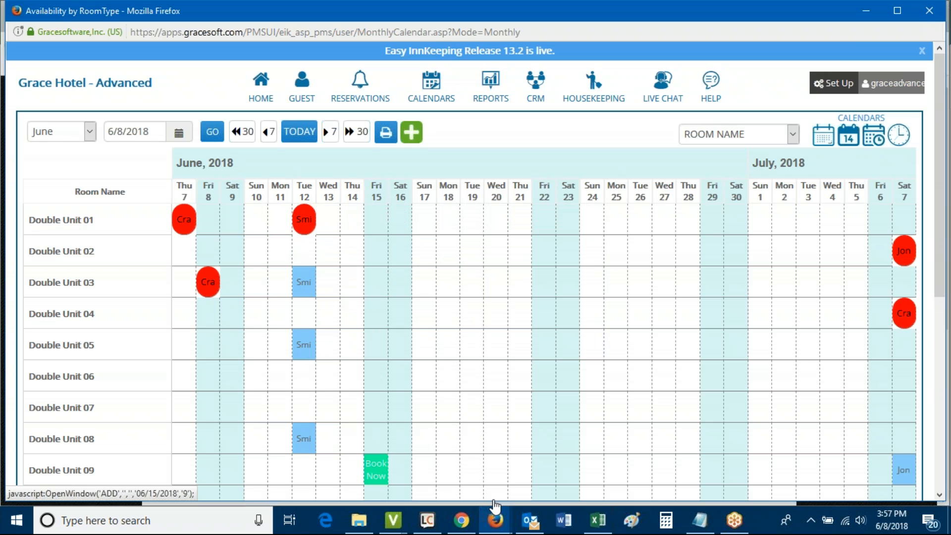
mouse_move(496, 528)
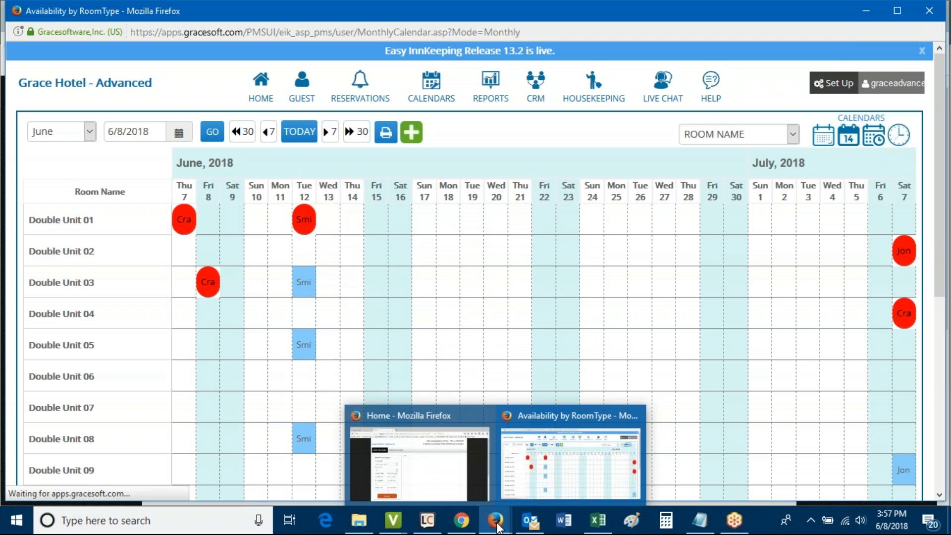
click(436, 493)
Search Easy WebRez for June 12–13, 2018 rooms under group code 2 - Smith Wedding
click(381, 40)
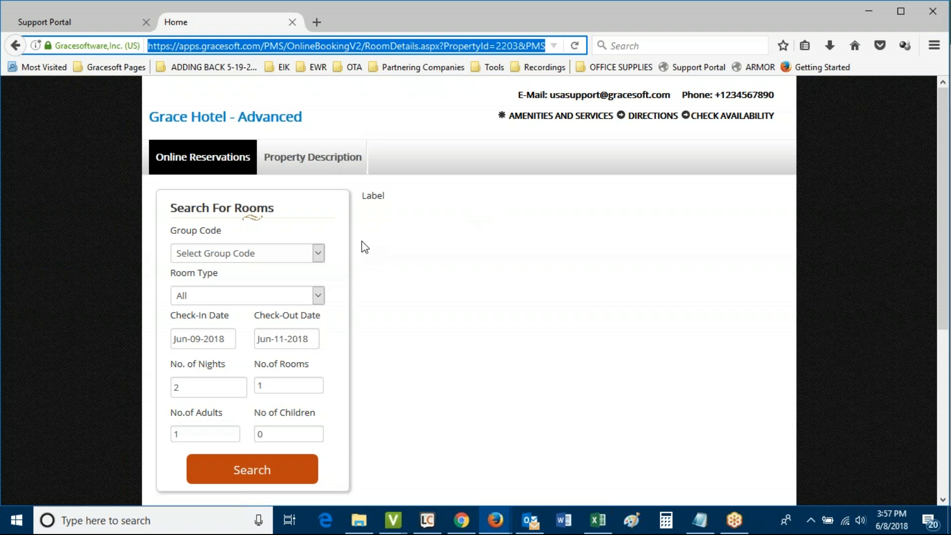
drag(167, 231, 221, 232)
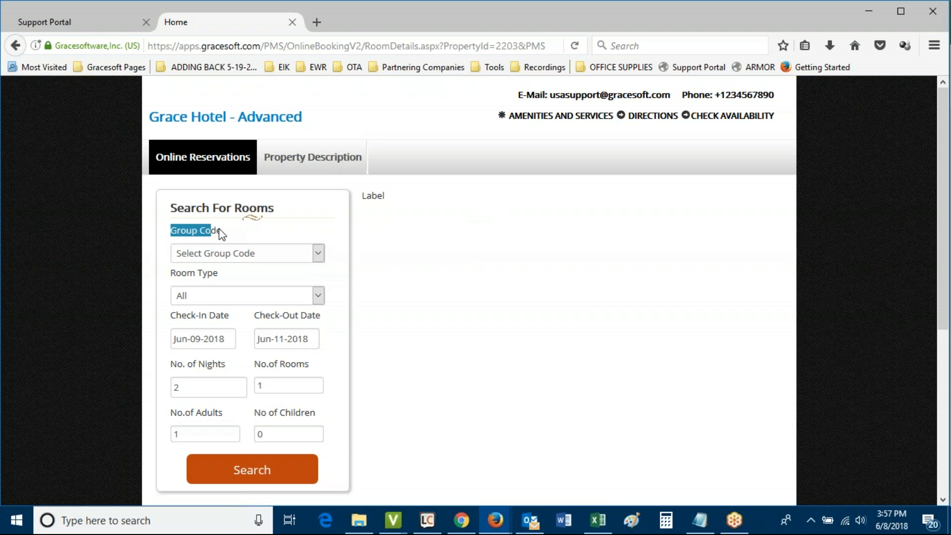
click(217, 262)
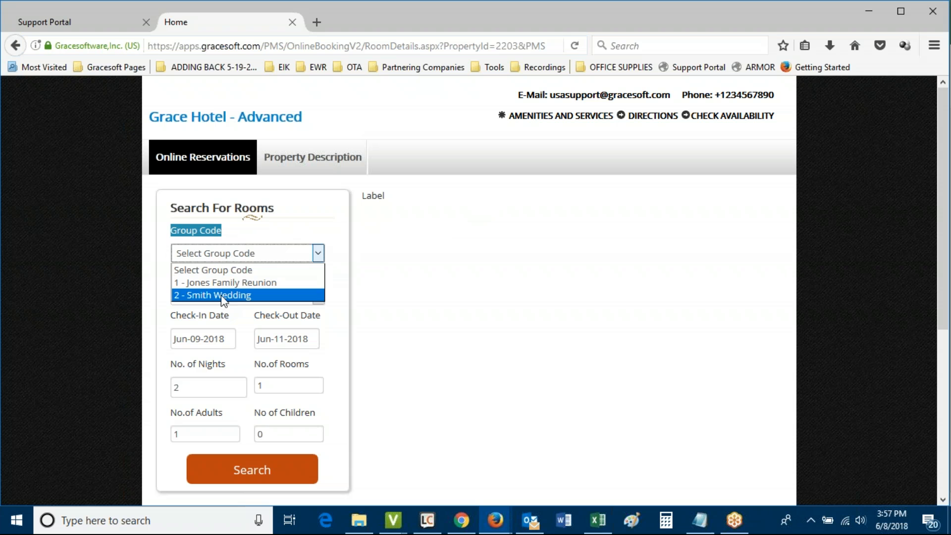
click(221, 297)
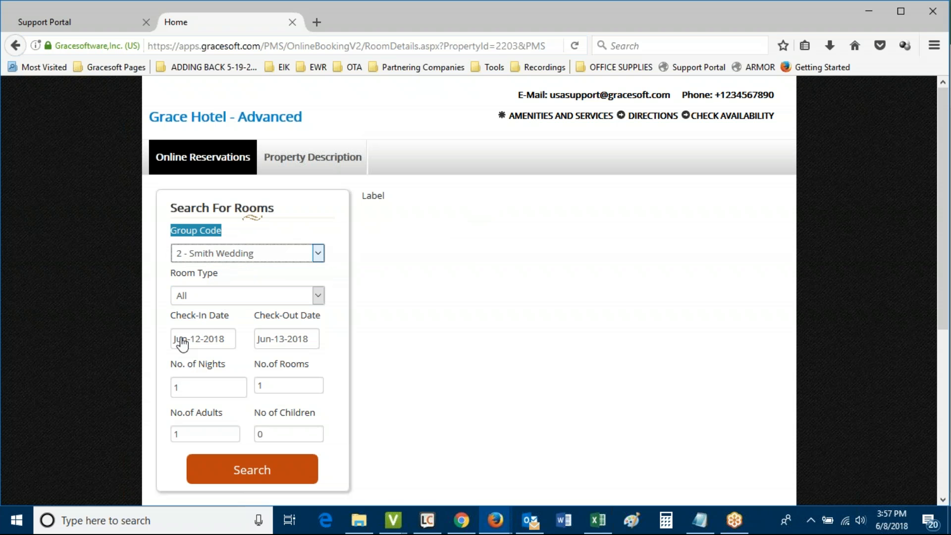
click(251, 470)
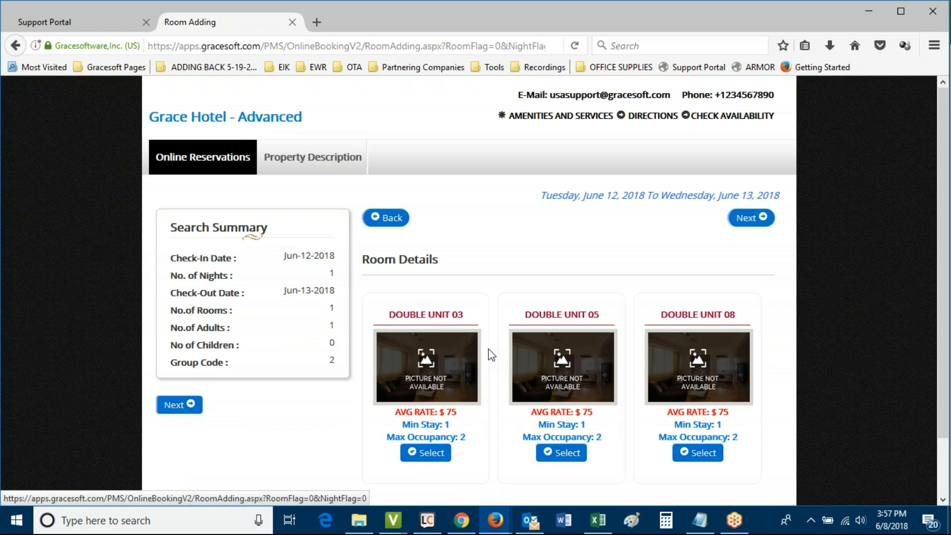
Select Double Unit 03 and continue to the policies page showing the $75.00 reservation total
click(433, 455)
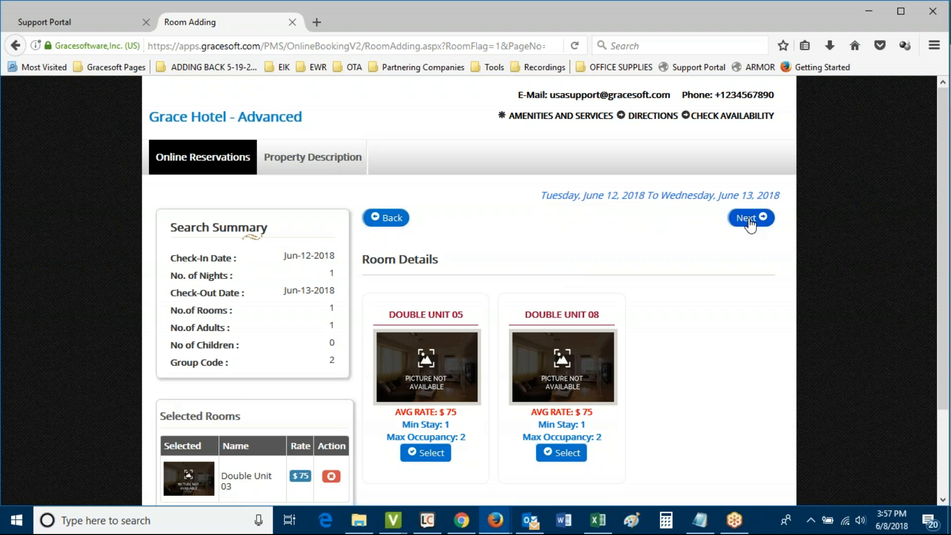
click(750, 221)
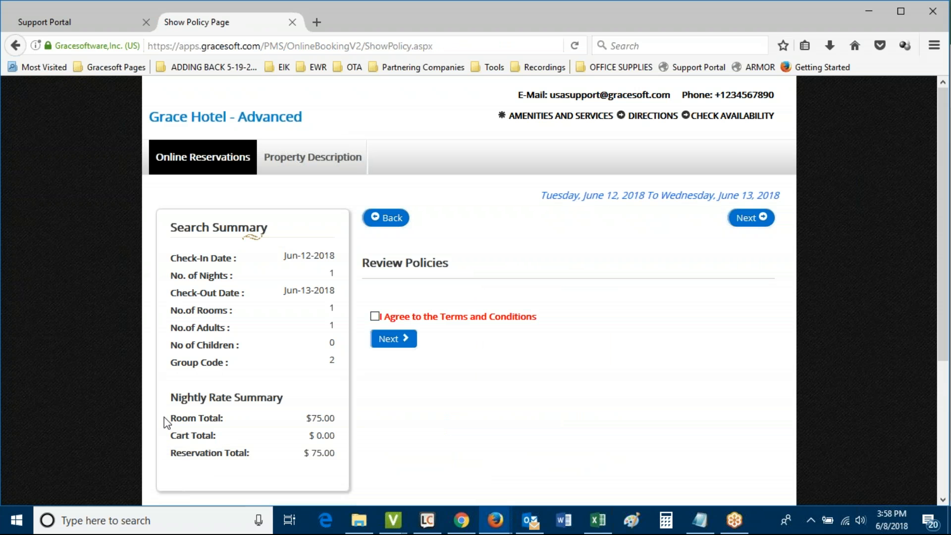
drag(170, 418, 248, 422)
click(268, 428)
drag(172, 453, 235, 458)
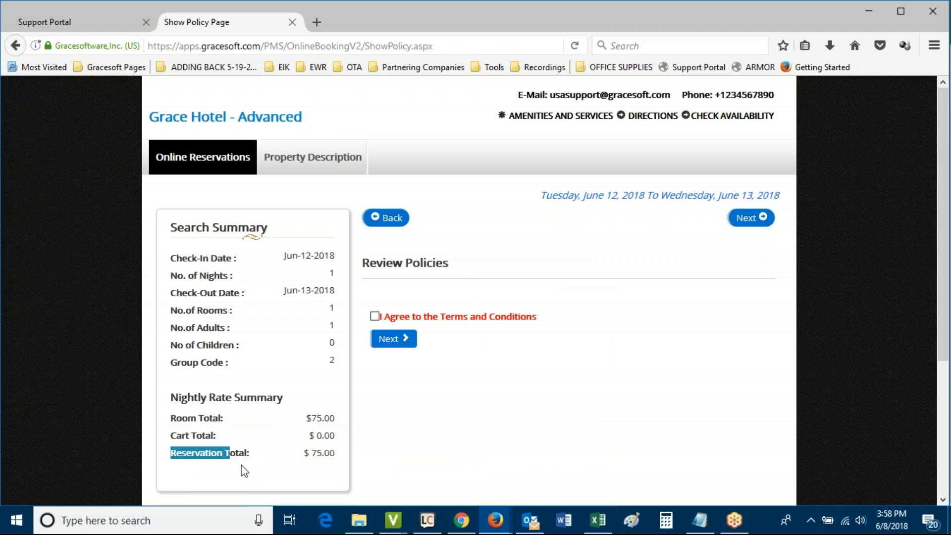
click(243, 466)
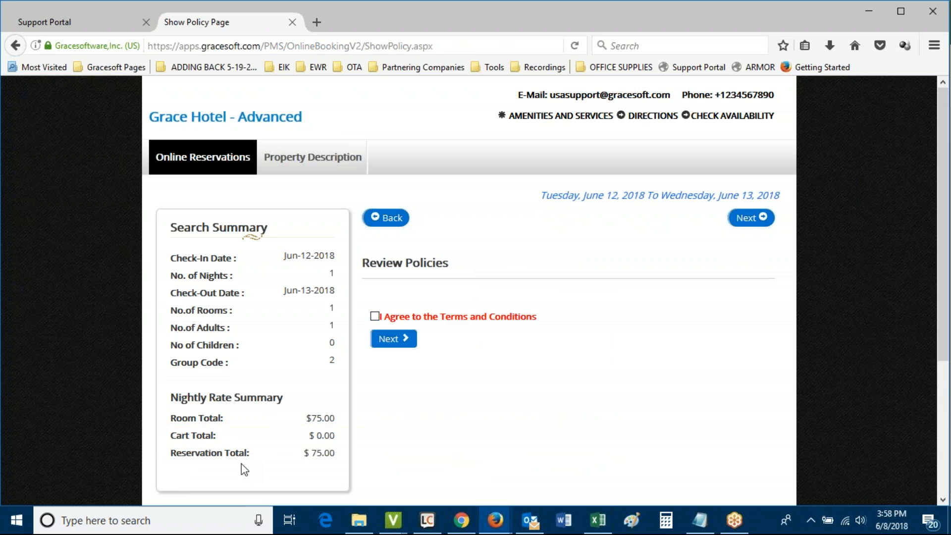
Agree to the Terms and Conditions and continue to the guest registration form
click(375, 316)
click(394, 339)
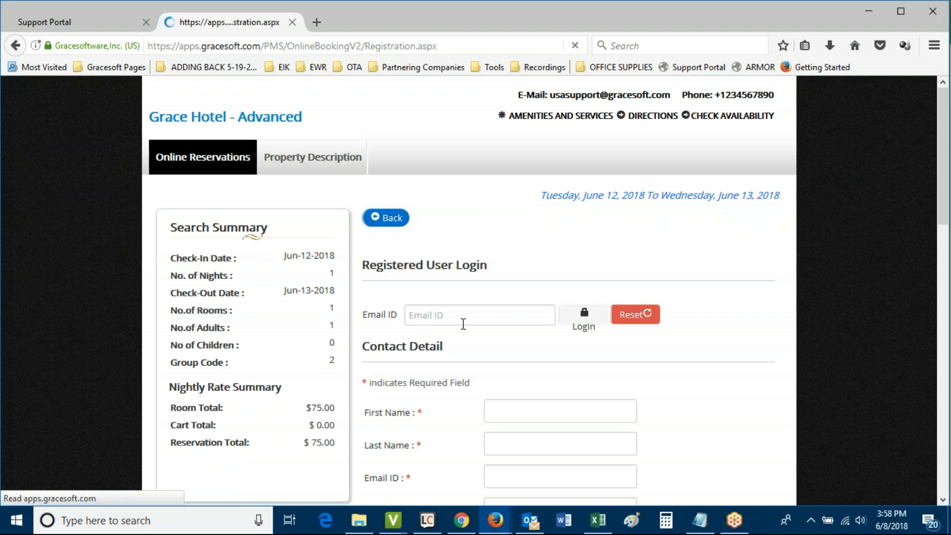
click(460, 319)
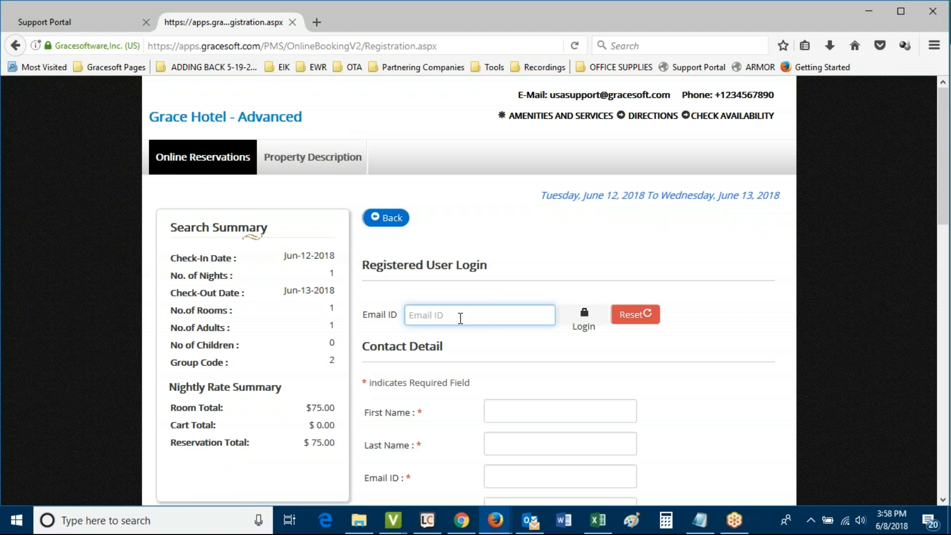
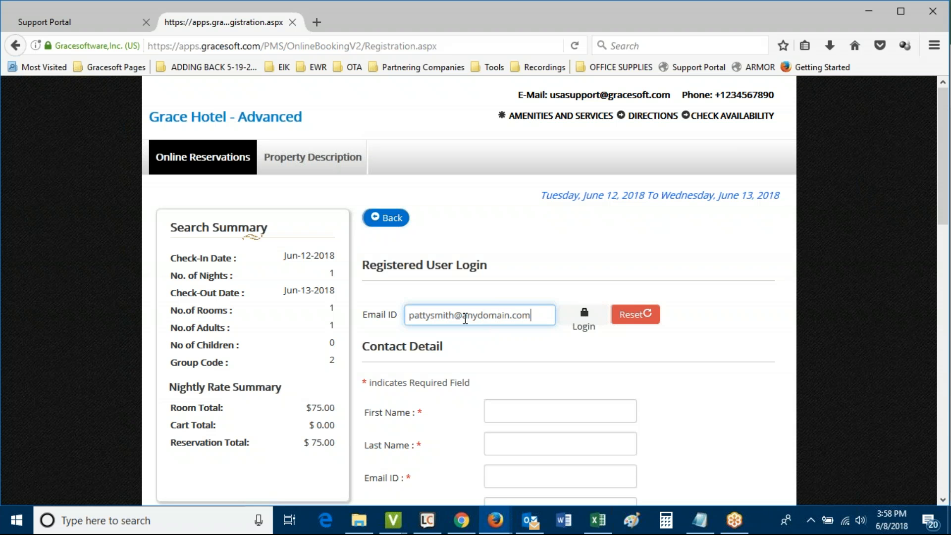
Log in with the guest's e-mail to autofill contact details, then review the booking form
click(584, 320)
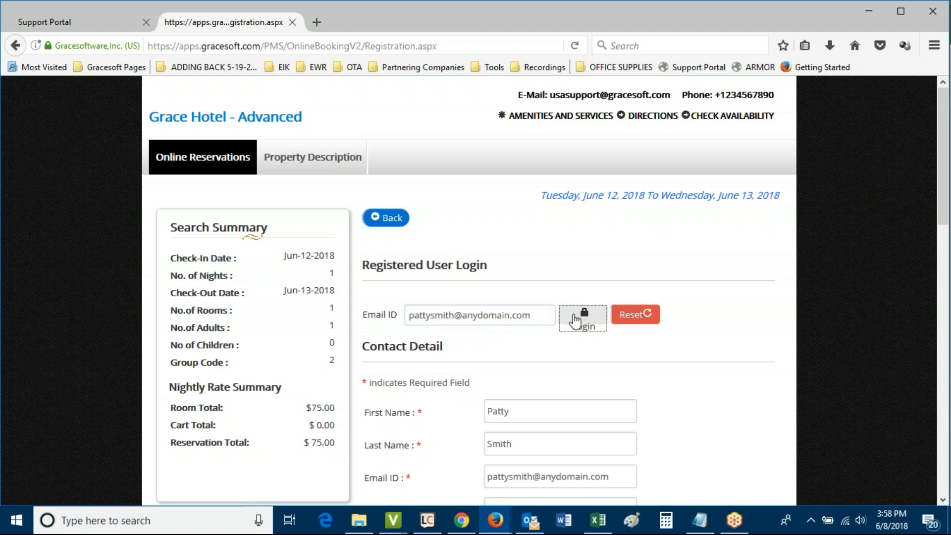
scroll(453, 374, down, 2)
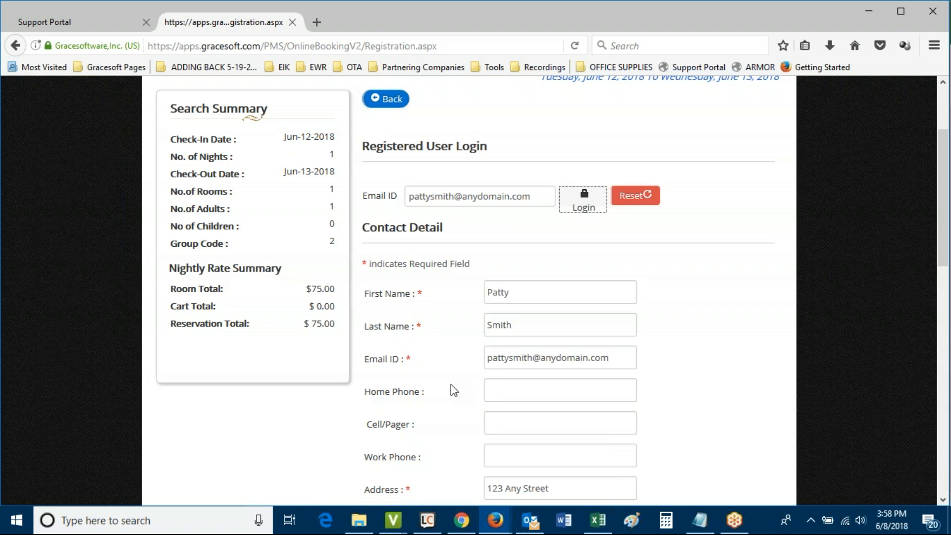
scroll(478, 333, down, 2)
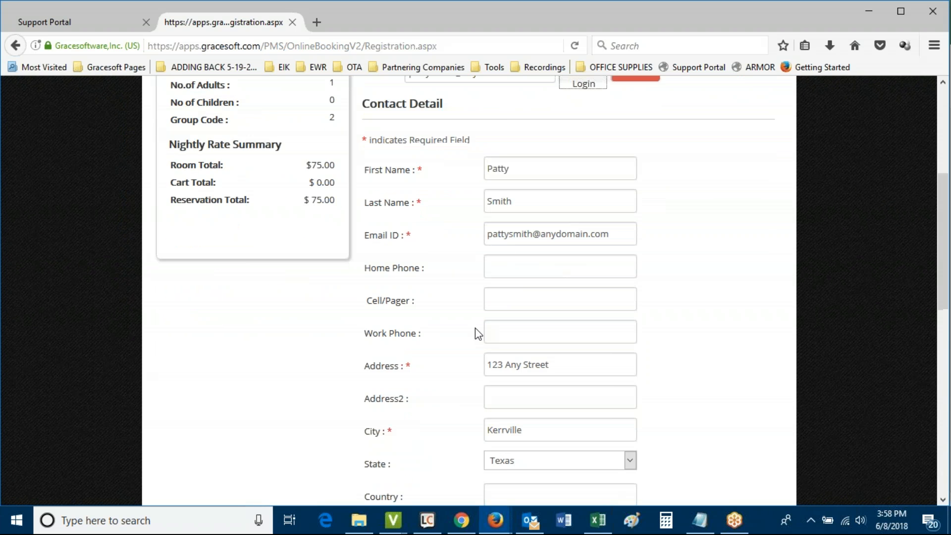
scroll(477, 333, down, 8)
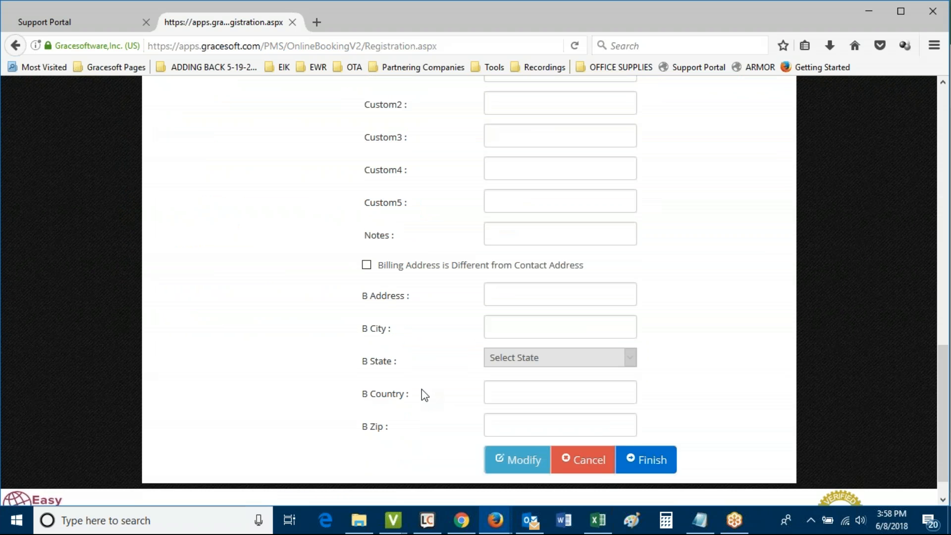
scroll(423, 395, up, 10)
scroll(441, 392, down, 1)
scroll(451, 387, down, 8)
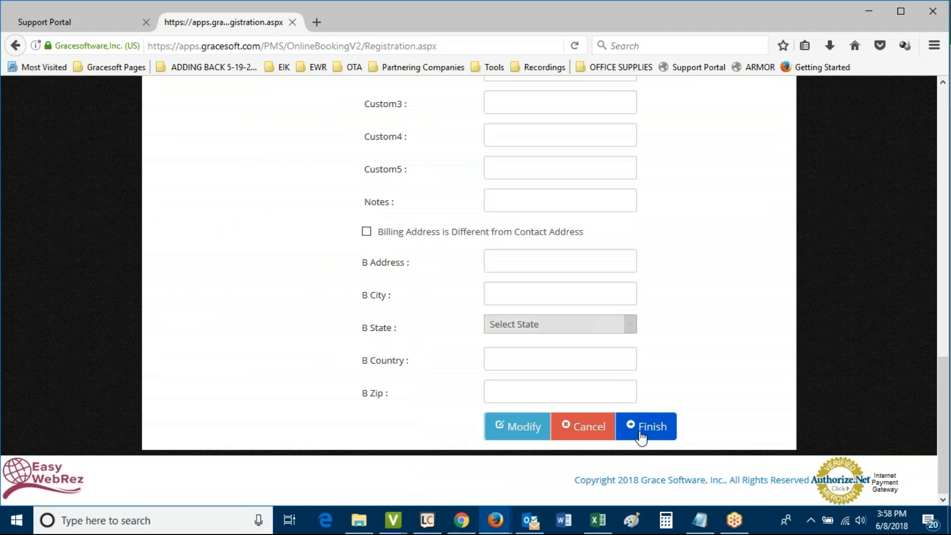
scroll(310, 252, up, 7)
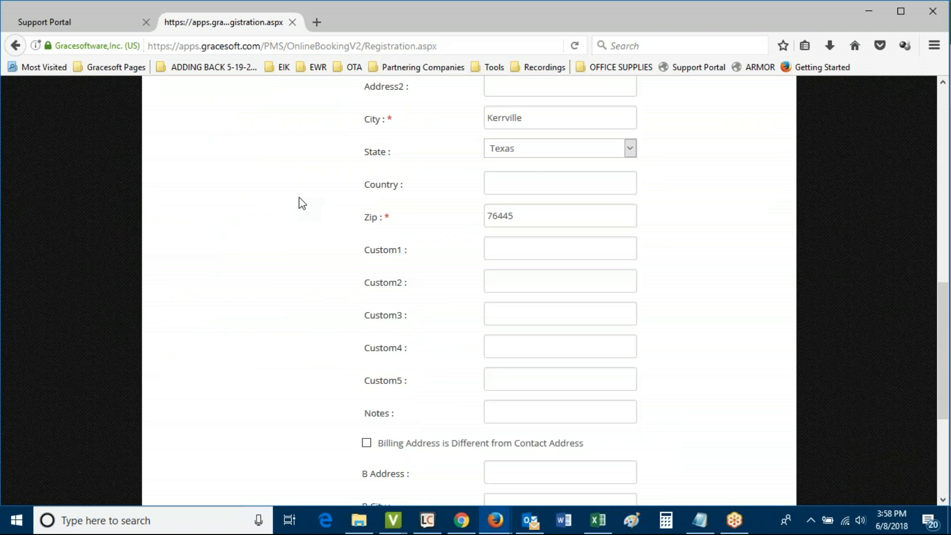
scroll(292, 207, up, 3)
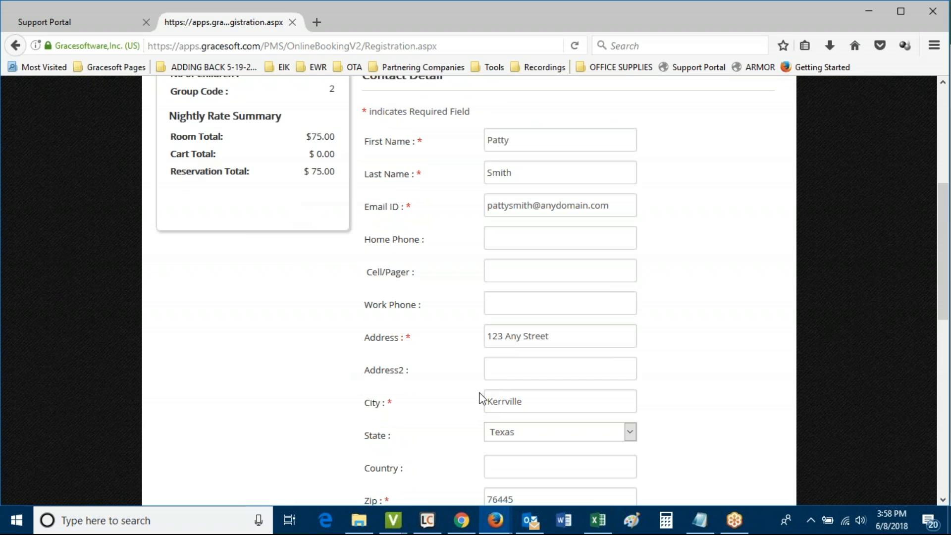
scroll(473, 429, down, 2)
scroll(465, 439, down, 7)
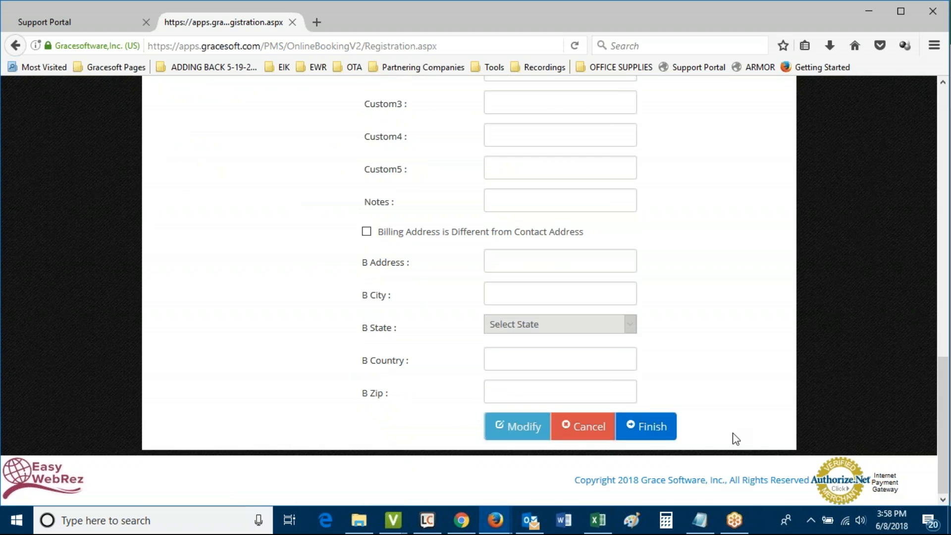
Finish the Double Unit 03 booking for June 12–13, 2018 and review the thank-you confirmation
click(652, 432)
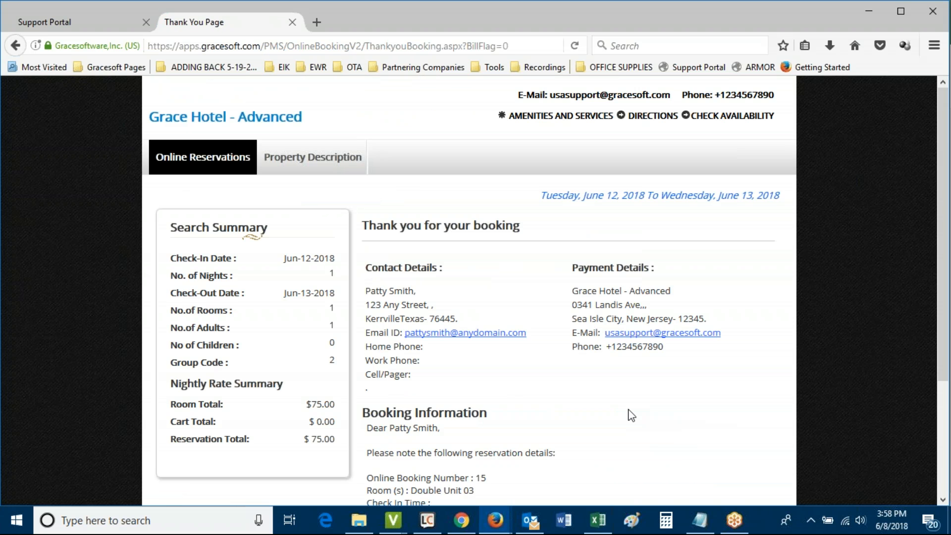
drag(473, 227, 507, 255)
click(515, 287)
scroll(565, 425, down, 2)
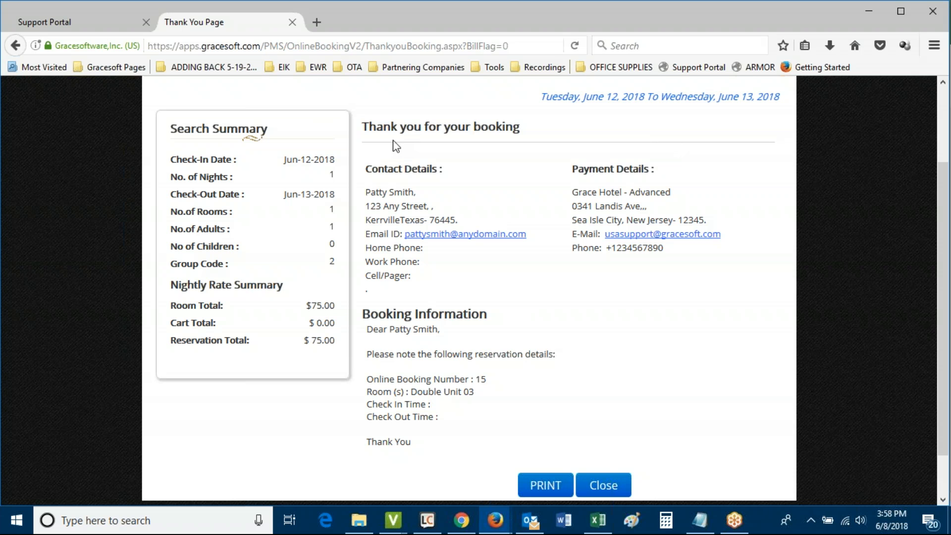
Close the Thank You tab, dismiss the chat and e-mail notifications, and return to the availability calendar
click(292, 23)
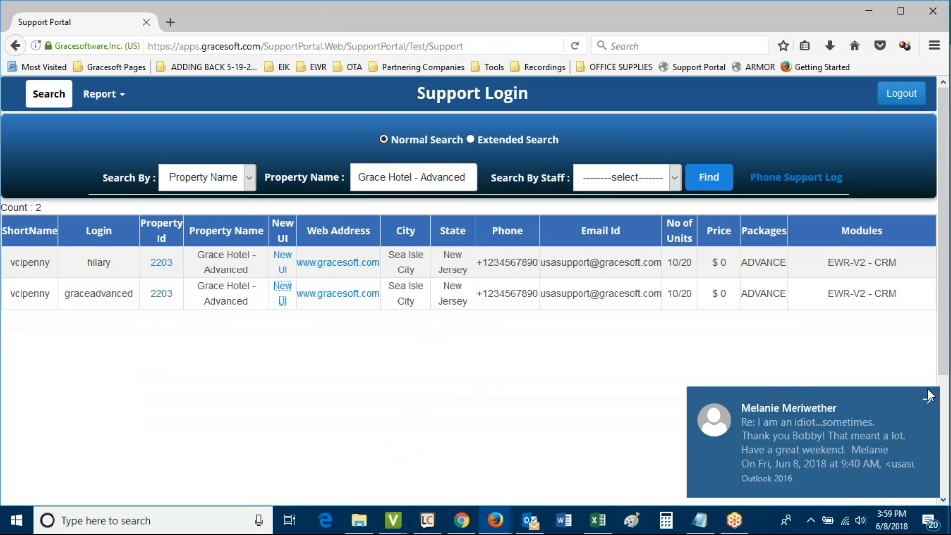
click(929, 397)
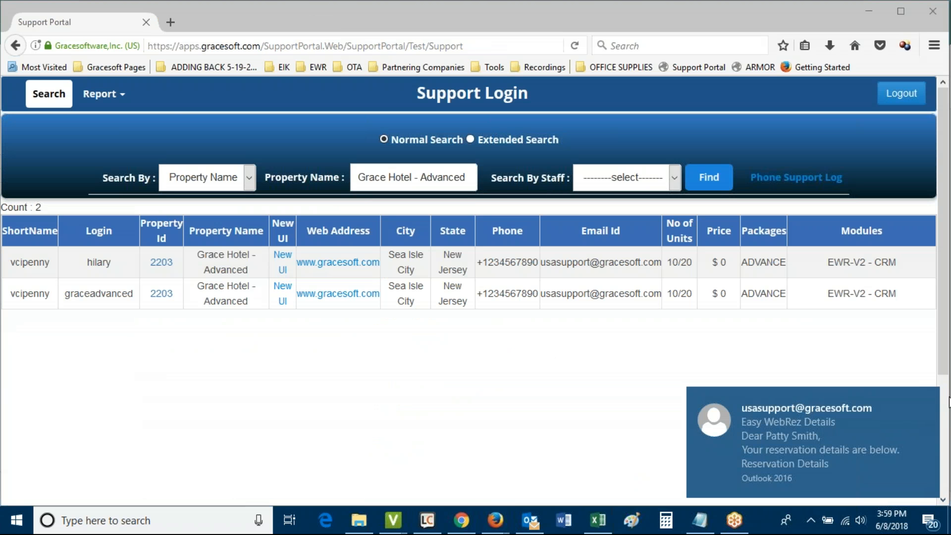
click(924, 400)
mouse_move(494, 520)
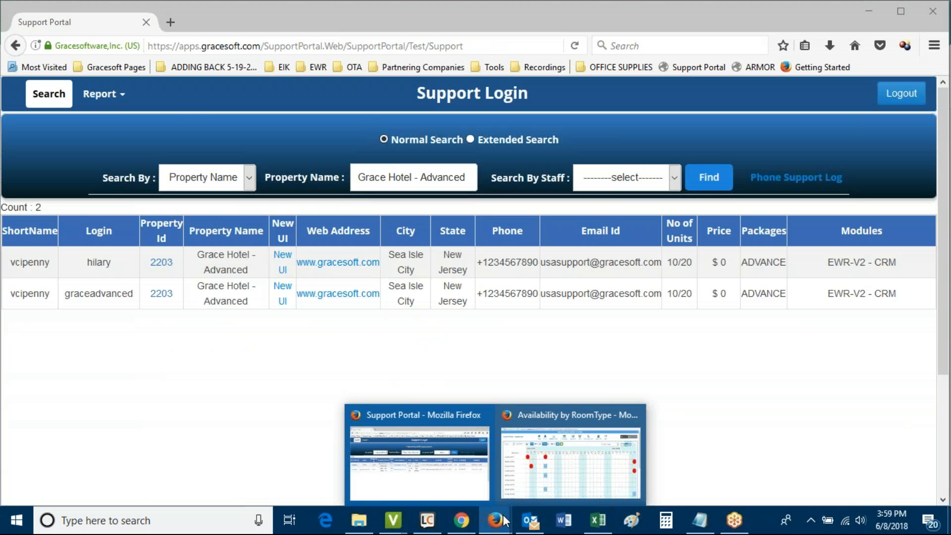
click(555, 483)
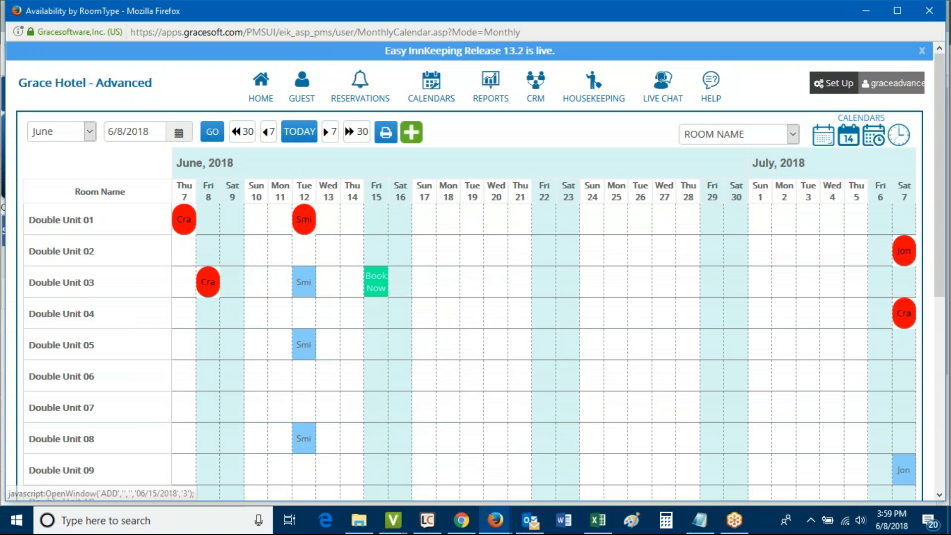
Refresh the calendar, check the Smith entries, and open Double Unit 03's June 12 reservation
click(376, 282)
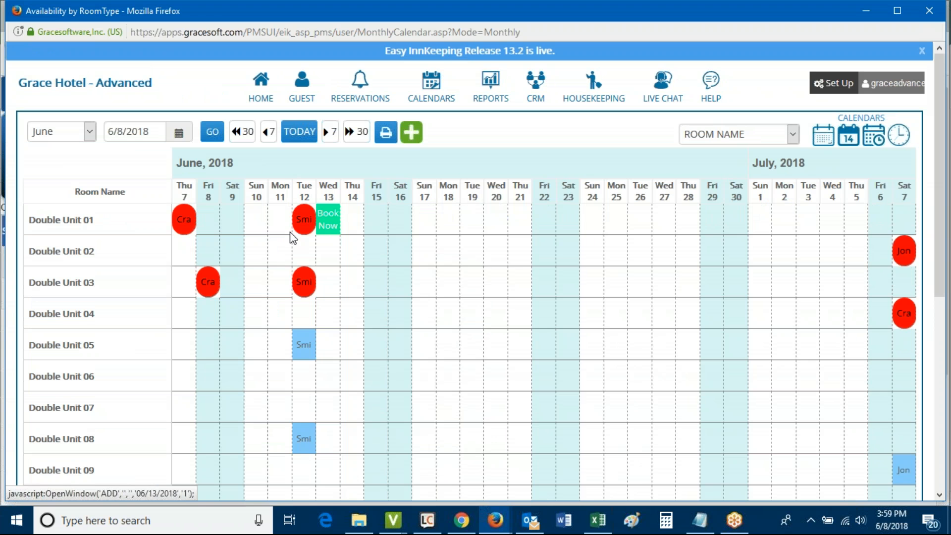
mouse_move(303, 225)
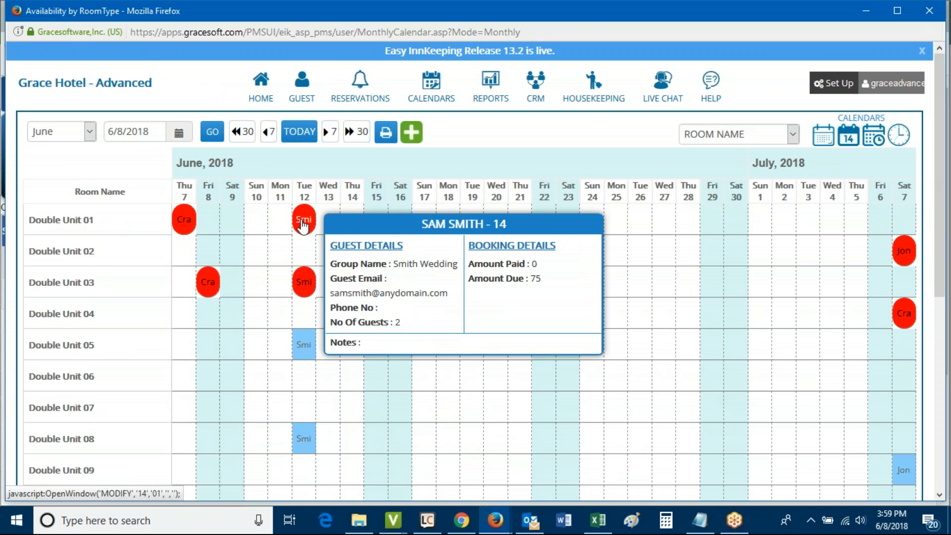
mouse_move(305, 290)
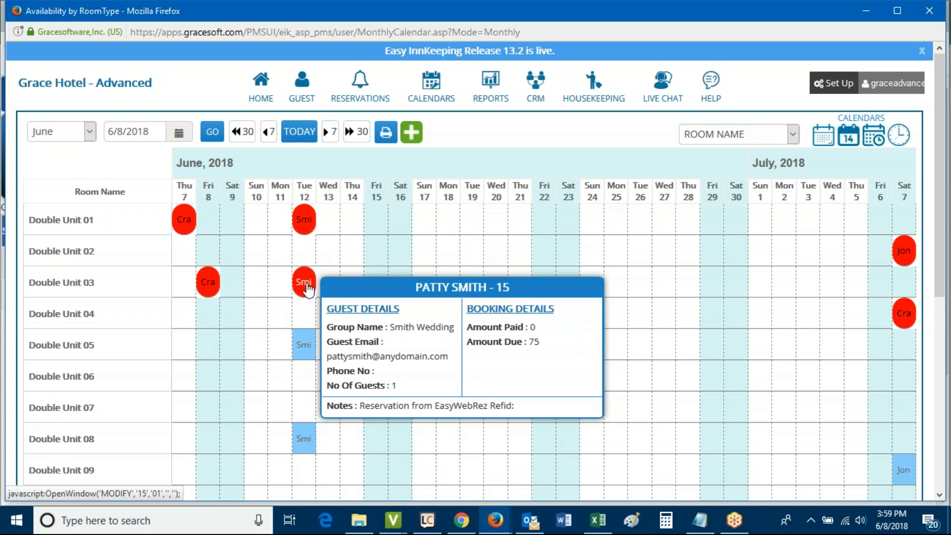
click(305, 288)
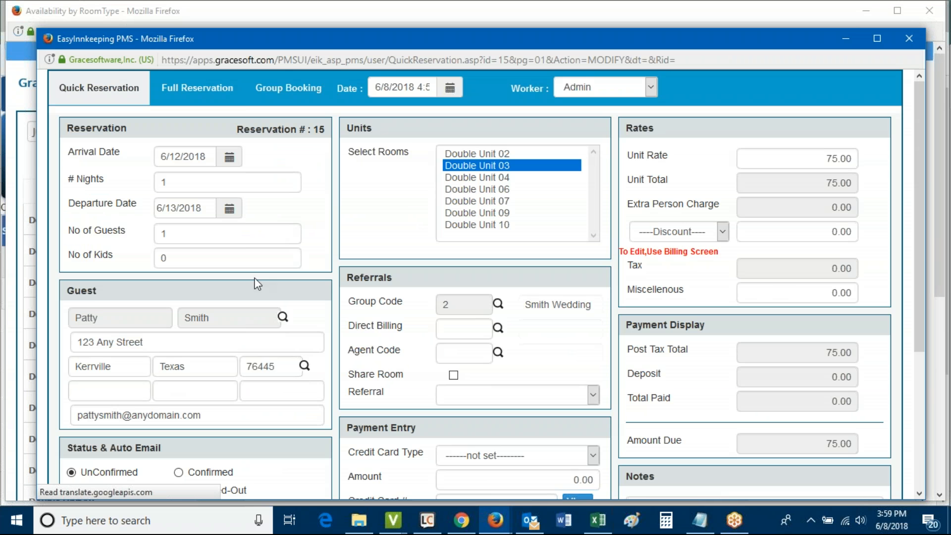
Show the reservation's Group Booking details down to the Save and Billing buttons
click(290, 94)
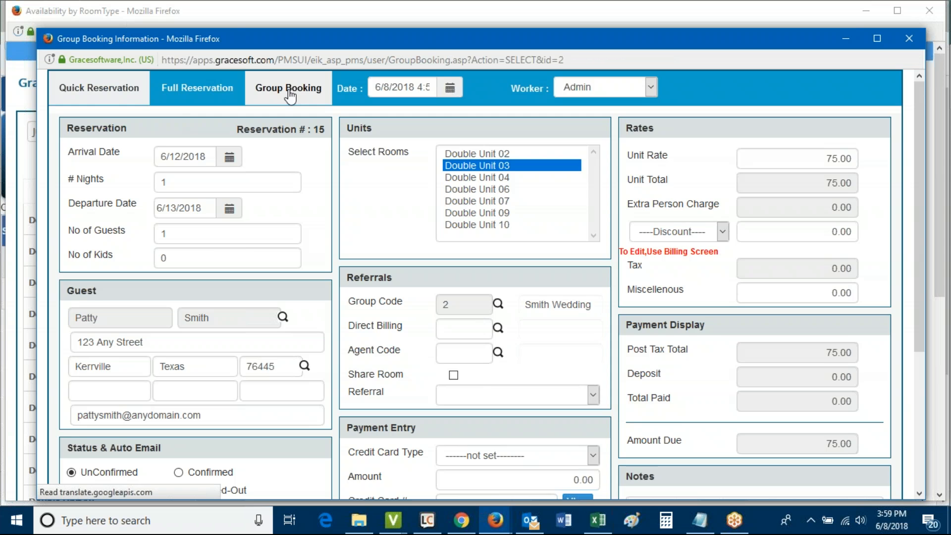
scroll(157, 168, down, 3)
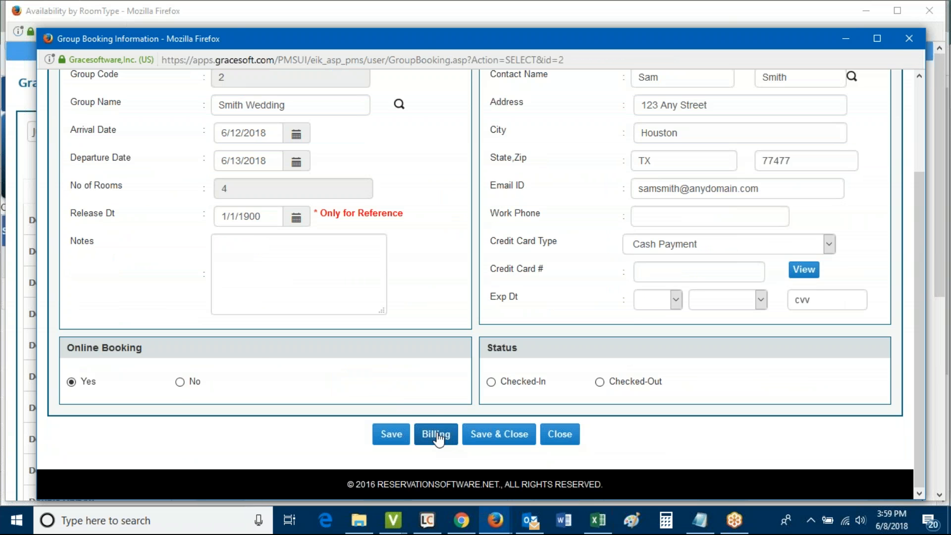
scroll(429, 250, up, 3)
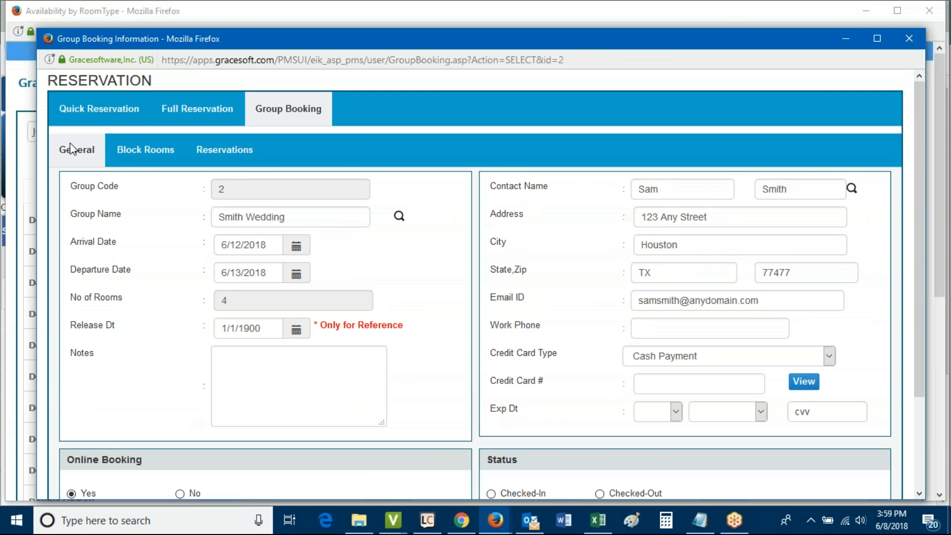
scroll(423, 354, down, 3)
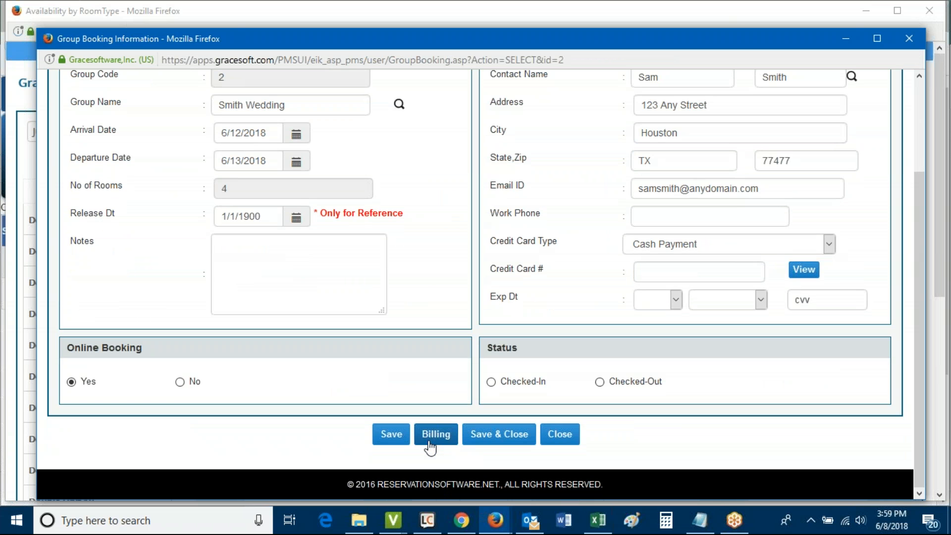
Open the wedding group's Billing Details and review its two reservations and two blocked rooms
click(435, 441)
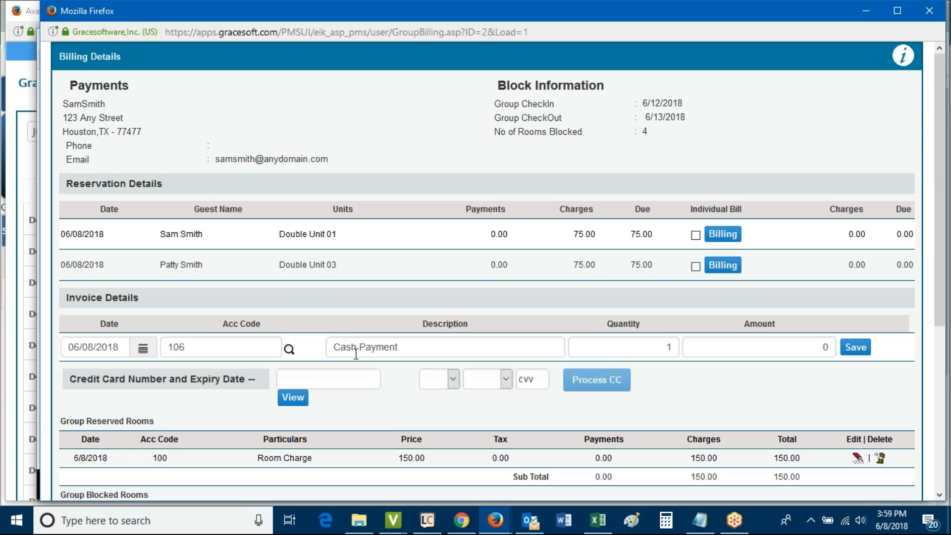
drag(60, 237, 270, 385)
scroll(270, 386, down, 2)
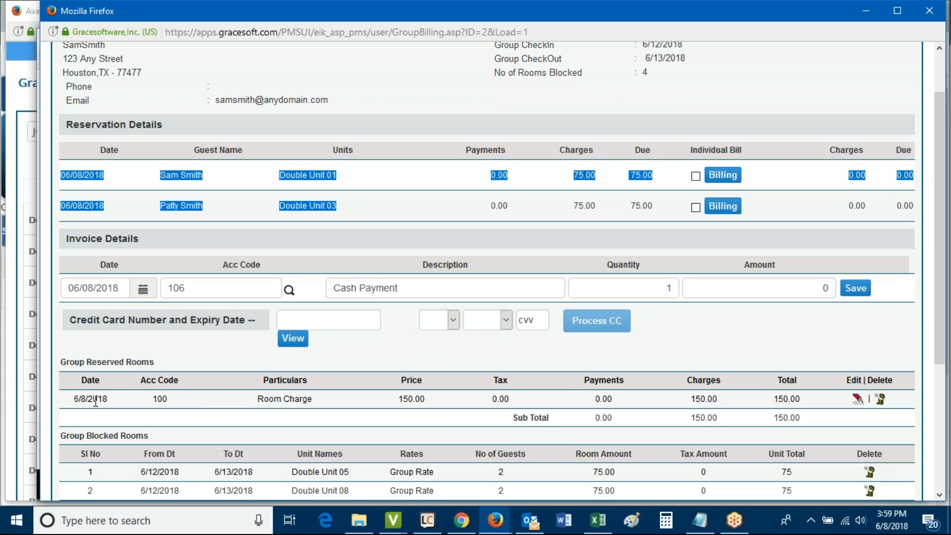
drag(73, 399, 350, 399)
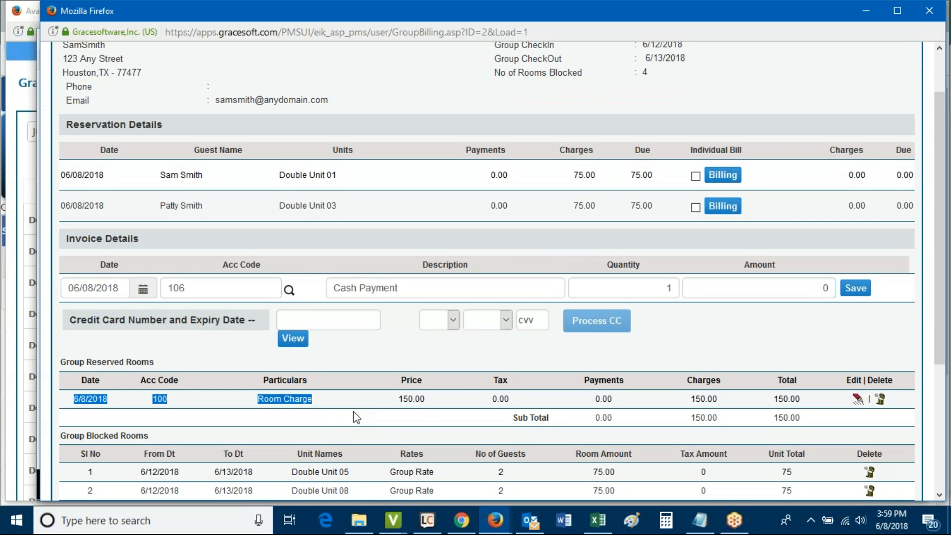
scroll(353, 412, down, 3)
drag(75, 353, 378, 384)
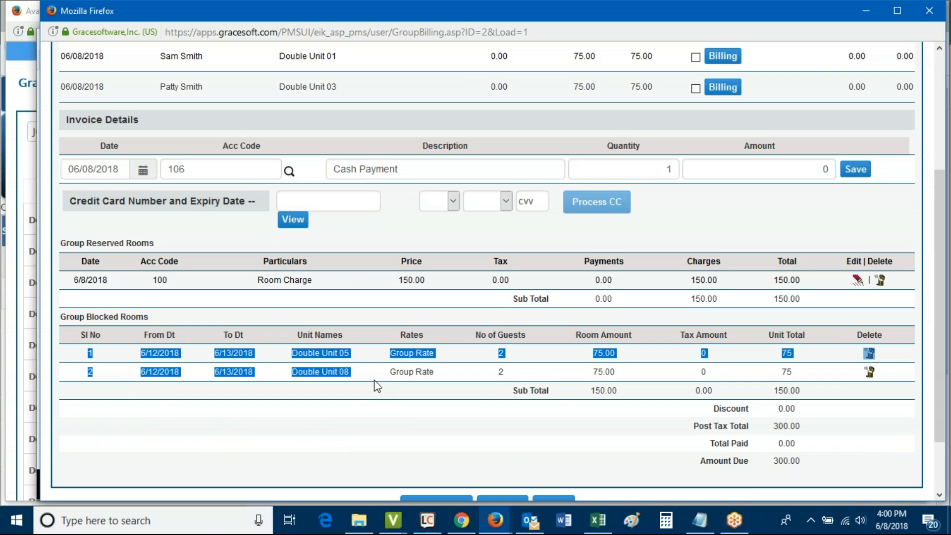
click(429, 369)
Locate the Double Unit 03 guest's reservation row in the group billing list
scroll(451, 368, up, 2)
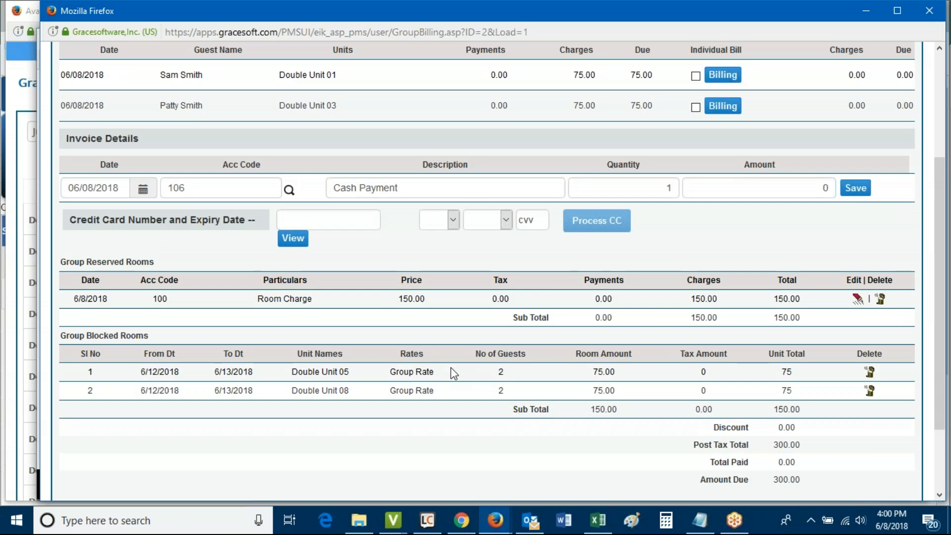
scroll(484, 363, down, 2)
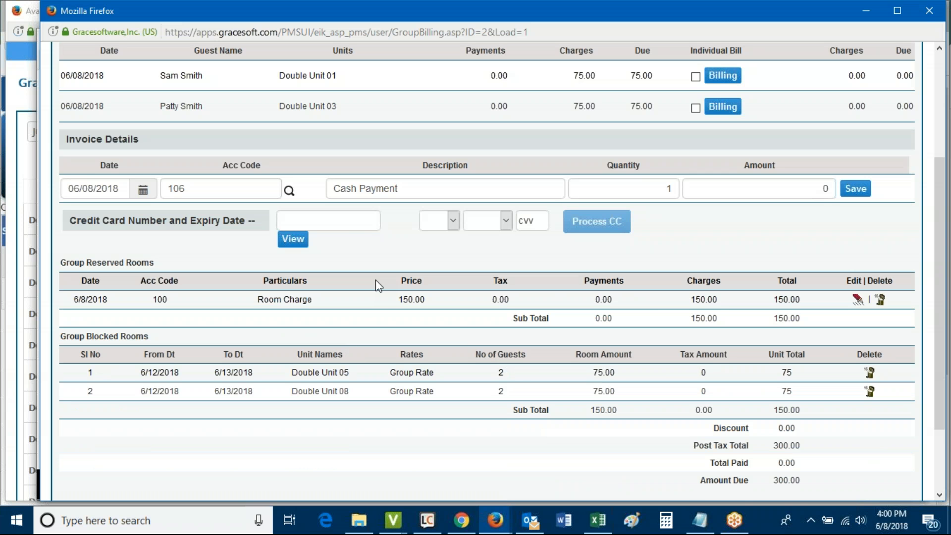
scroll(416, 350, up, 1)
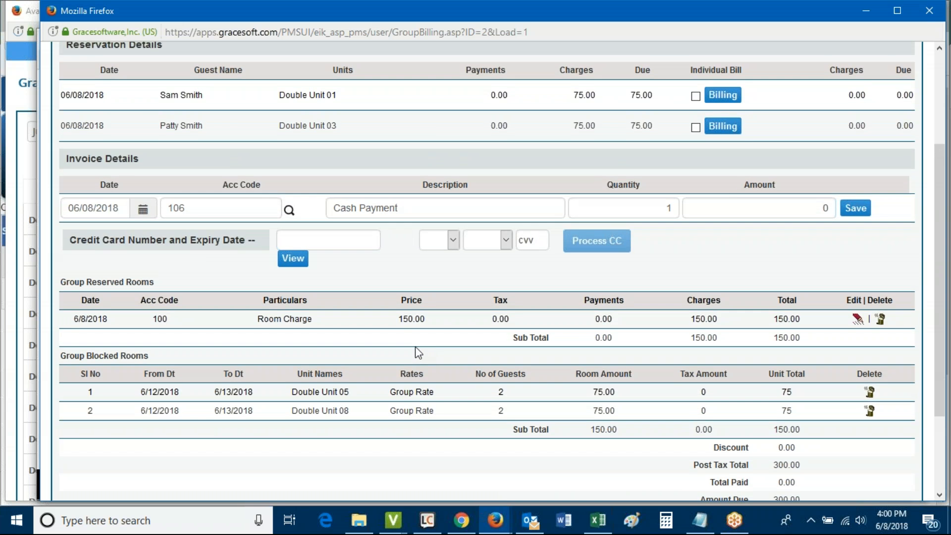
scroll(424, 365, up, 3)
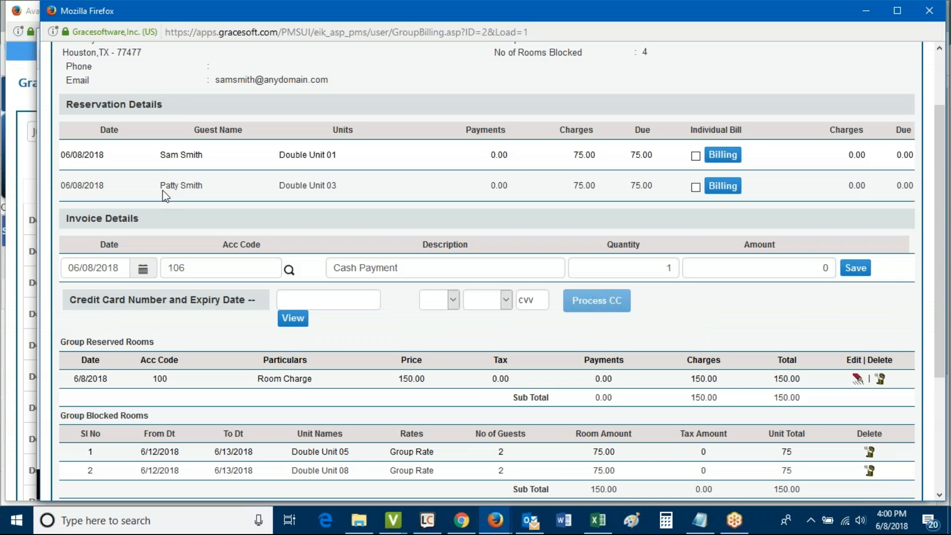
drag(163, 185, 221, 191)
Mark Double Unit 03 for individual billing and open its 75.00 individual bill
click(696, 187)
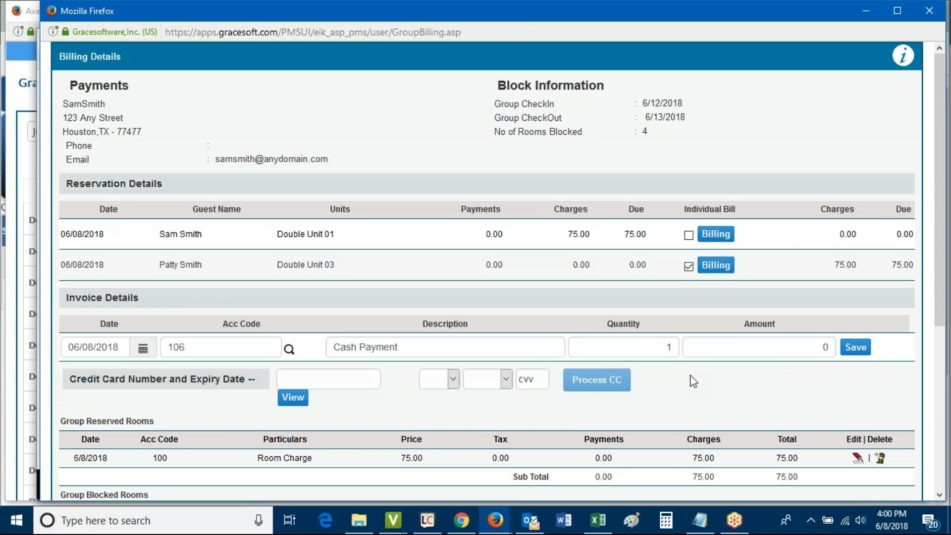
double_click(703, 458)
double_click(843, 267)
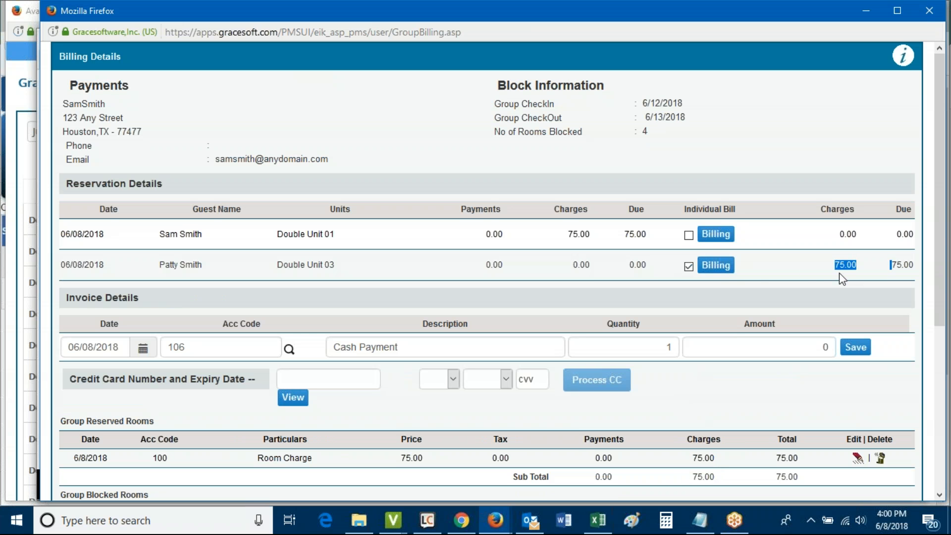
click(717, 266)
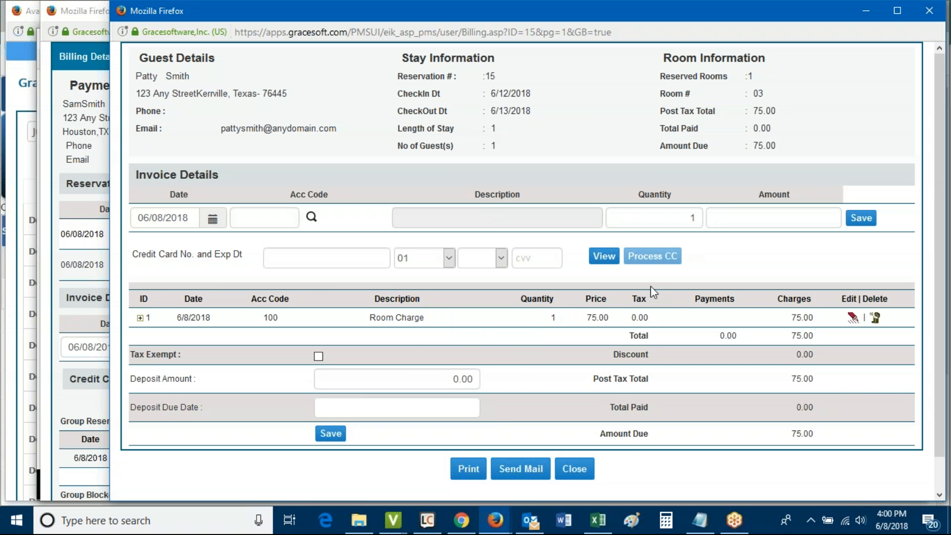
Record a 75.00 payment under account code 106 Cash Payment, leaving 0.00 due, then close the bill
click(311, 217)
click(580, 241)
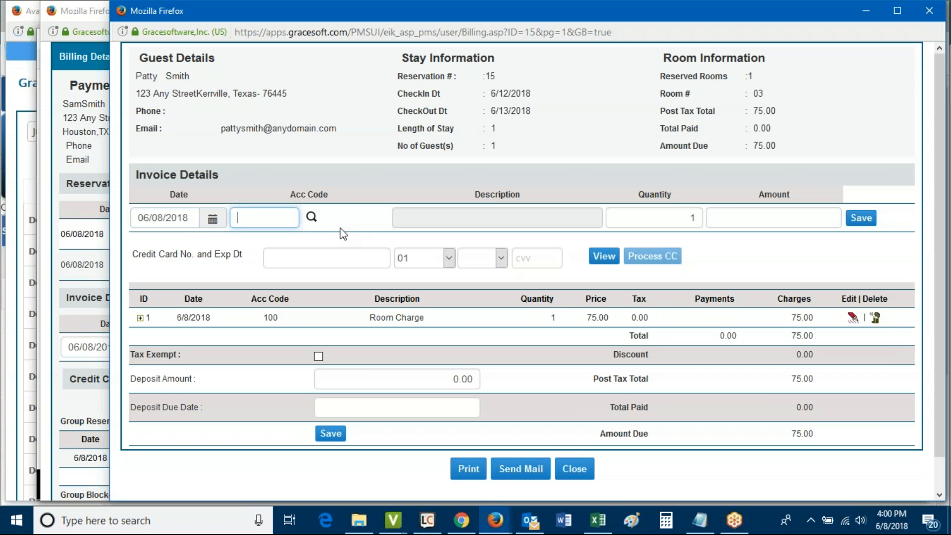
click(311, 217)
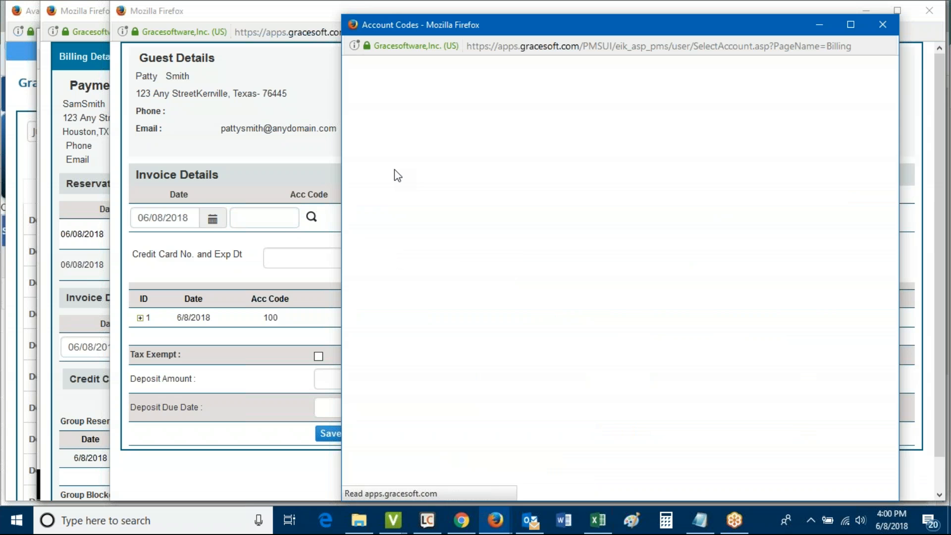
click(408, 237)
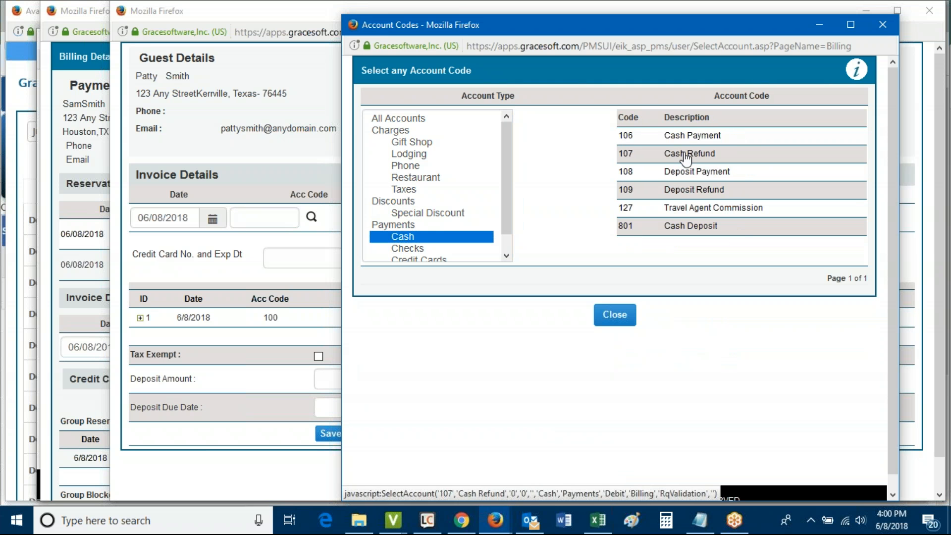
click(693, 139)
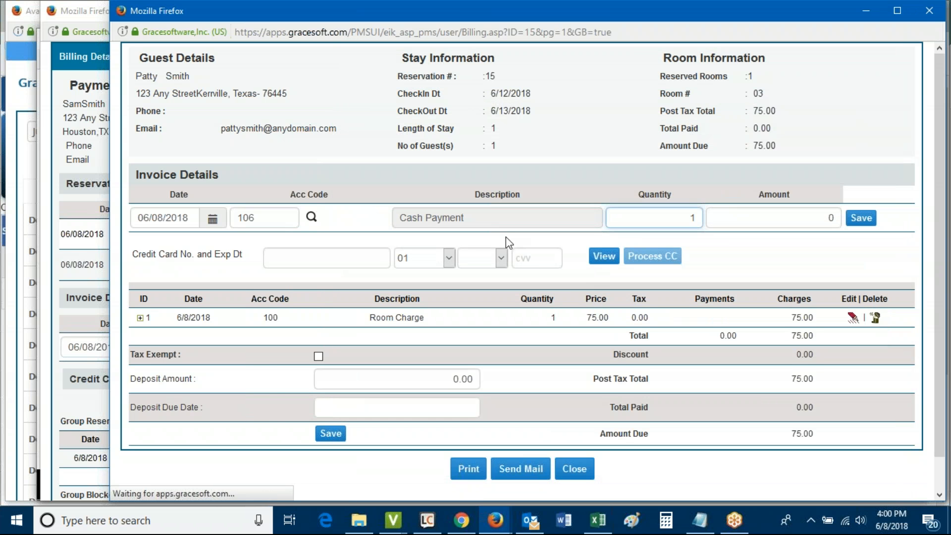
click(812, 220)
double_click(811, 220)
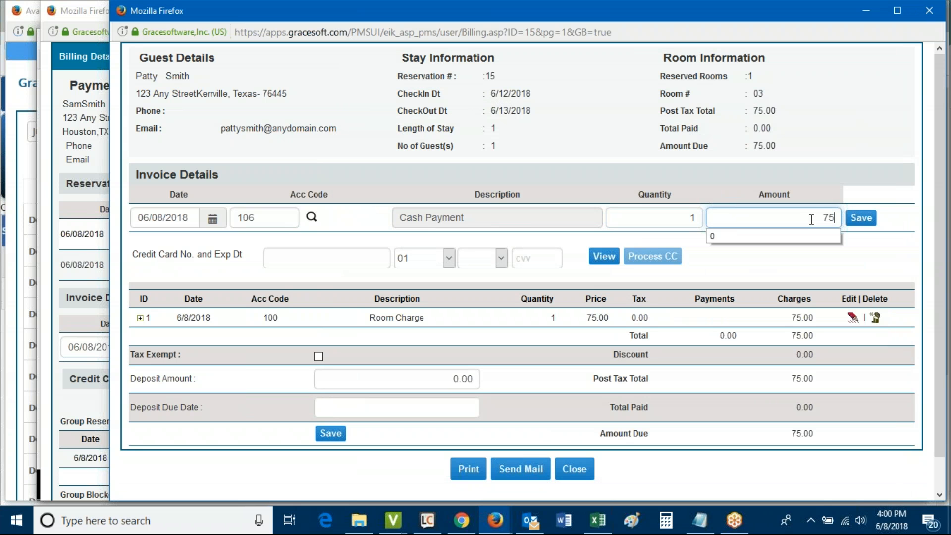
click(862, 218)
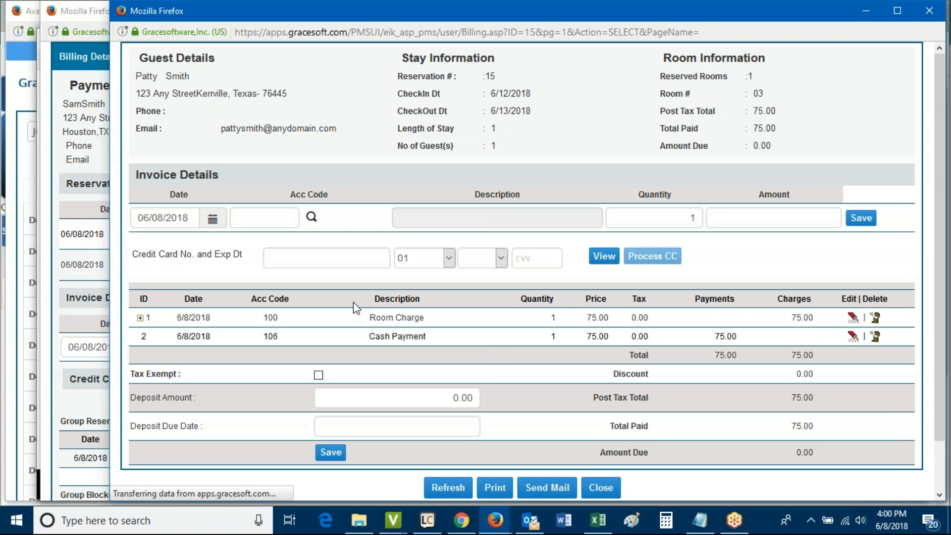
click(602, 488)
Confirm Double Unit 03's 75.00 payment, then close Billing Details, Group Booking and reservation windows
drag(489, 266, 526, 280)
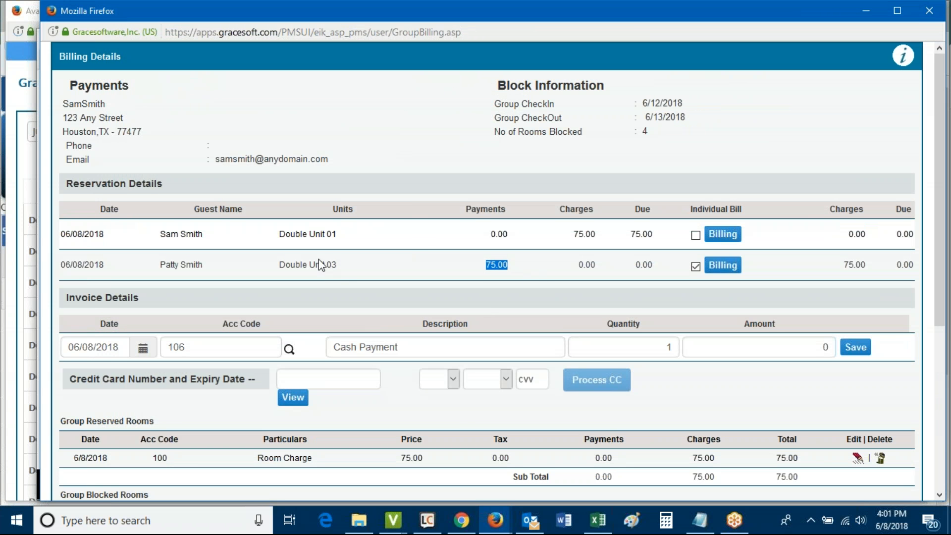
triple_click(284, 261)
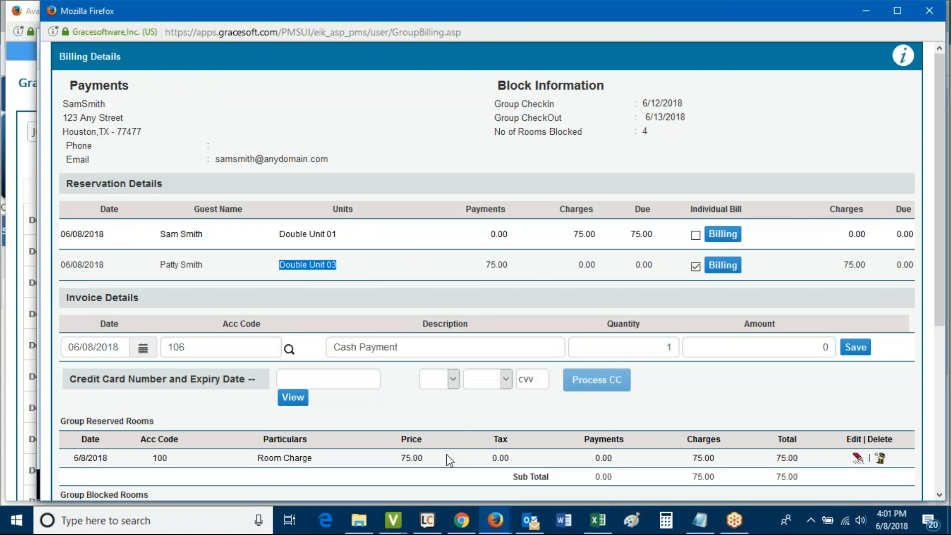
scroll(621, 448, down, 5)
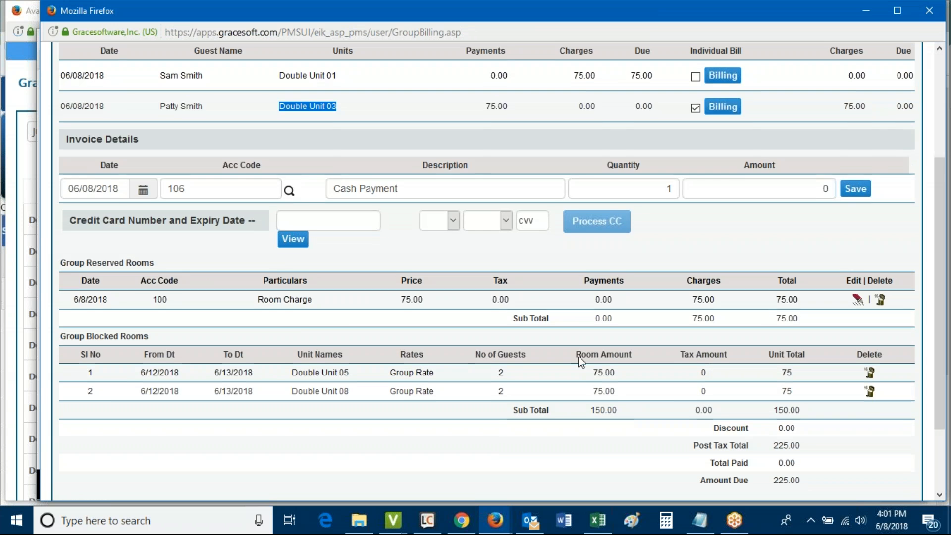
scroll(557, 443, up, 5)
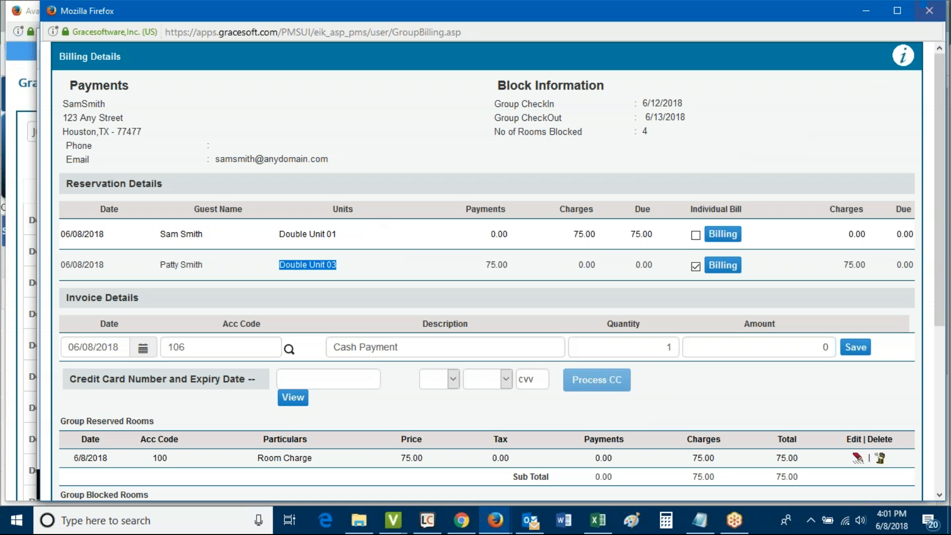
click(929, 10)
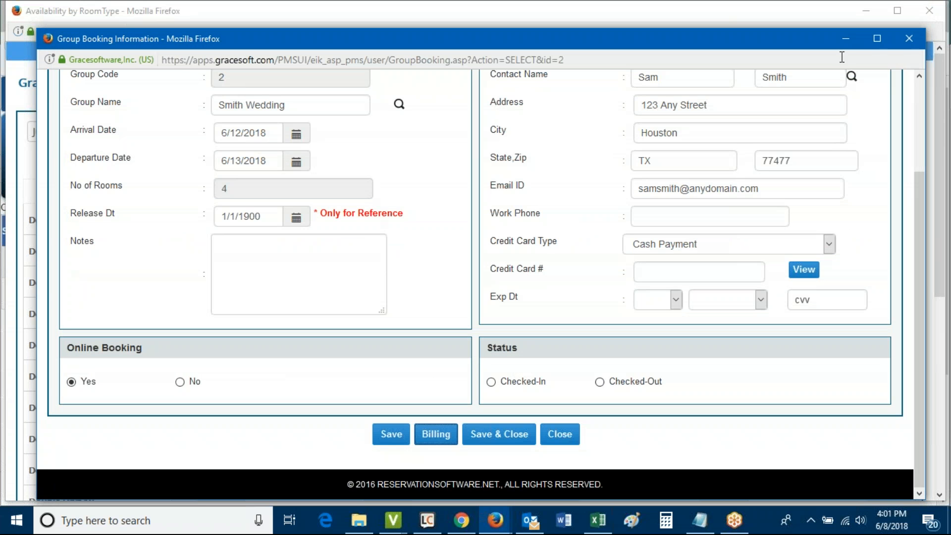
click(912, 43)
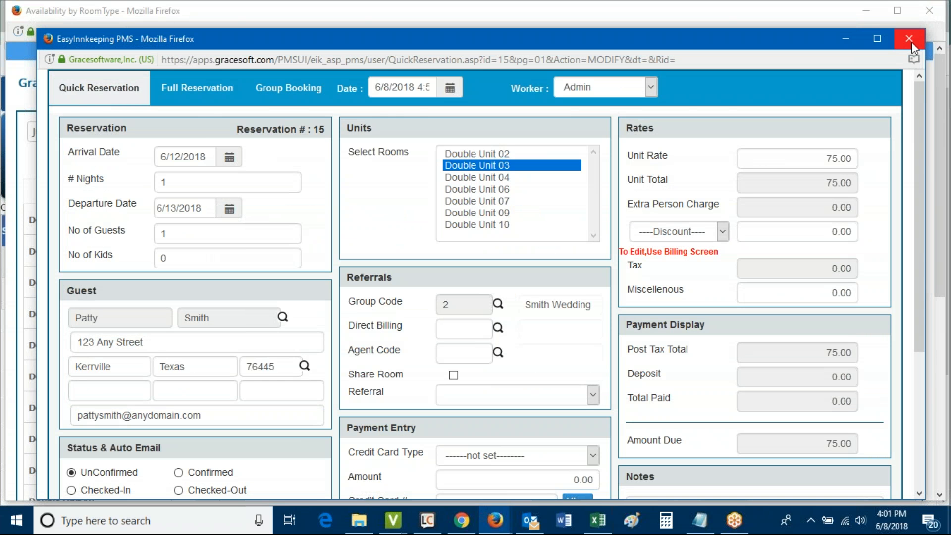
click(910, 41)
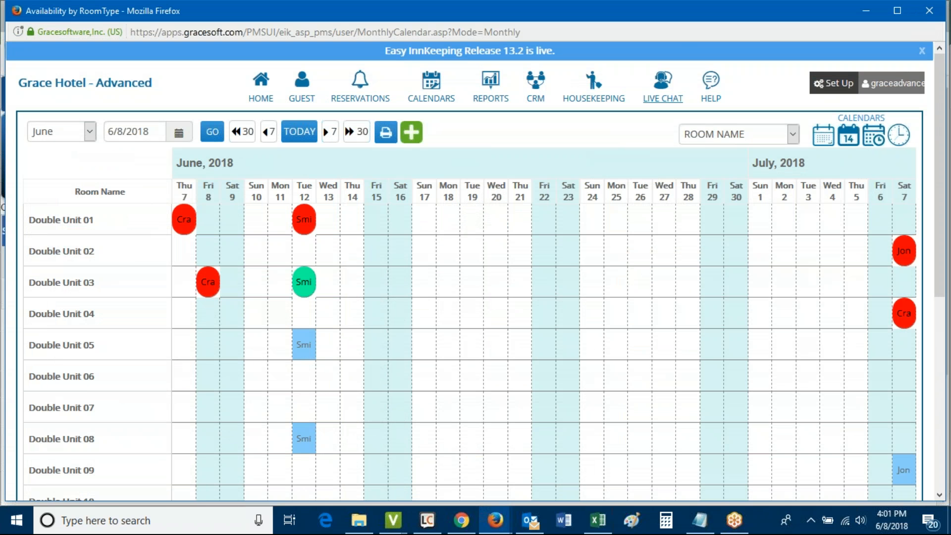